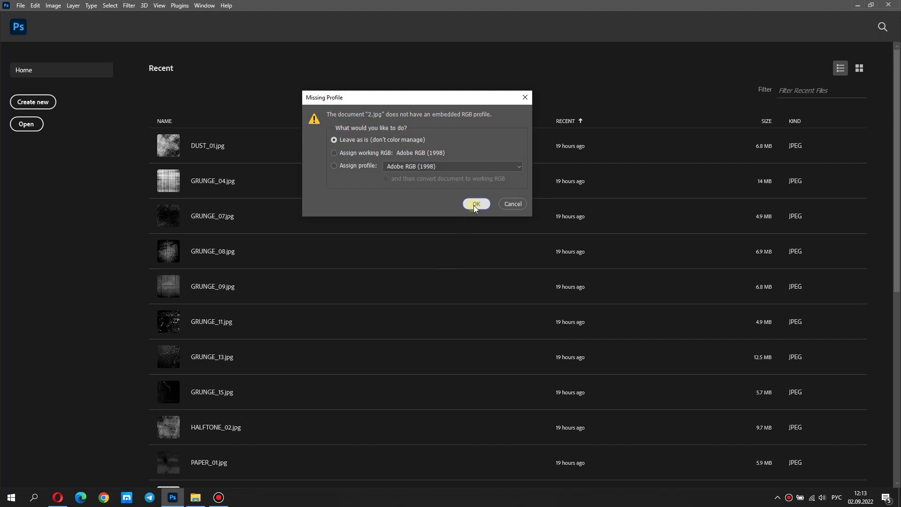
# Open the photo, unlock the Background, remove its background and apply the mask
pyautogui.click(475, 203)
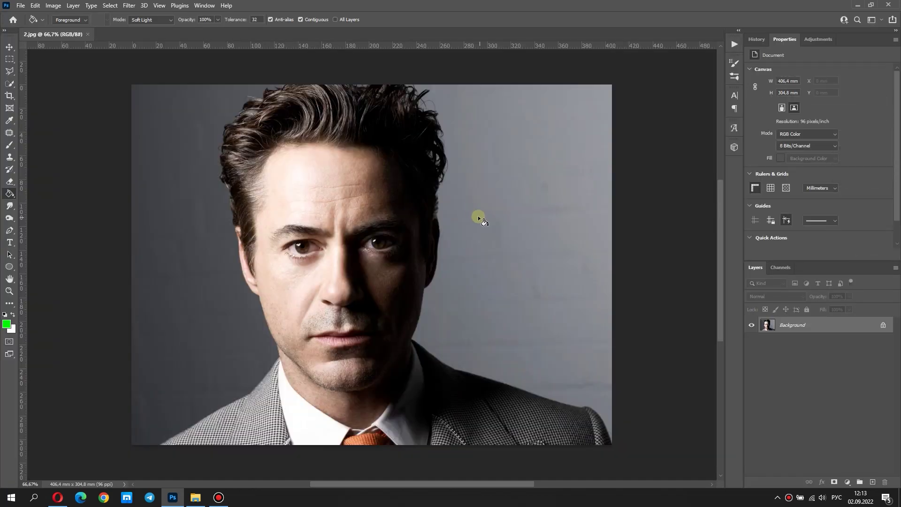
pyautogui.click(881, 325)
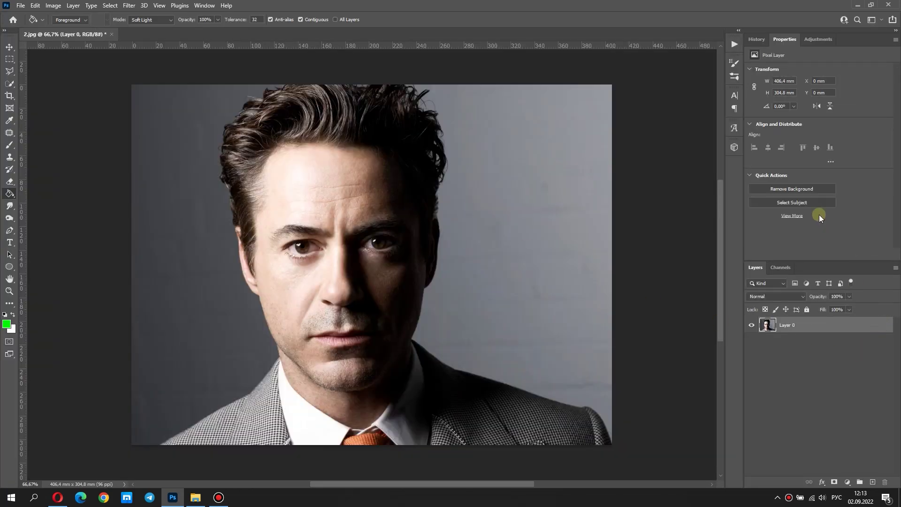
pyautogui.click(814, 192)
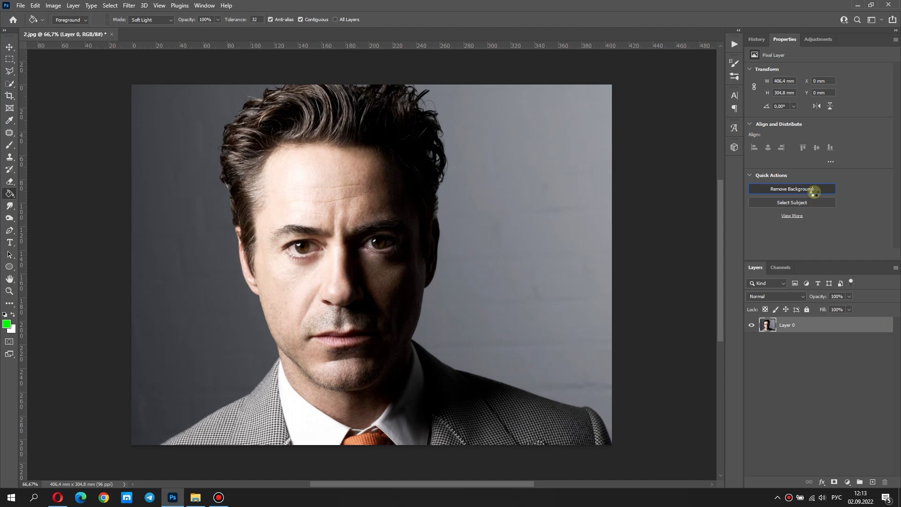
pyautogui.rightClick(788, 325)
pyautogui.click(799, 353)
# Add a new layer beneath the portrait and fill it with black
pyautogui.click(862, 480)
pyautogui.moveTo(838, 326); pyautogui.dragTo(826, 353)
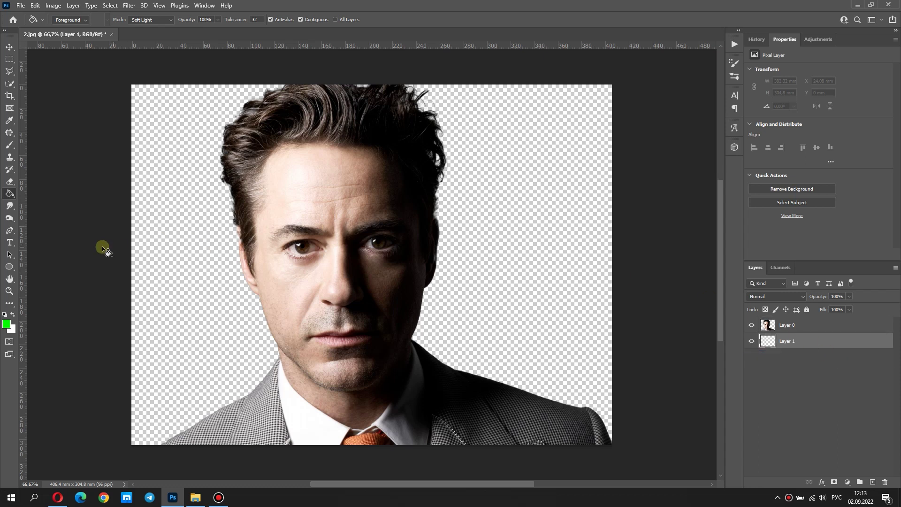
pyautogui.click(5, 314)
pyautogui.click(170, 267)
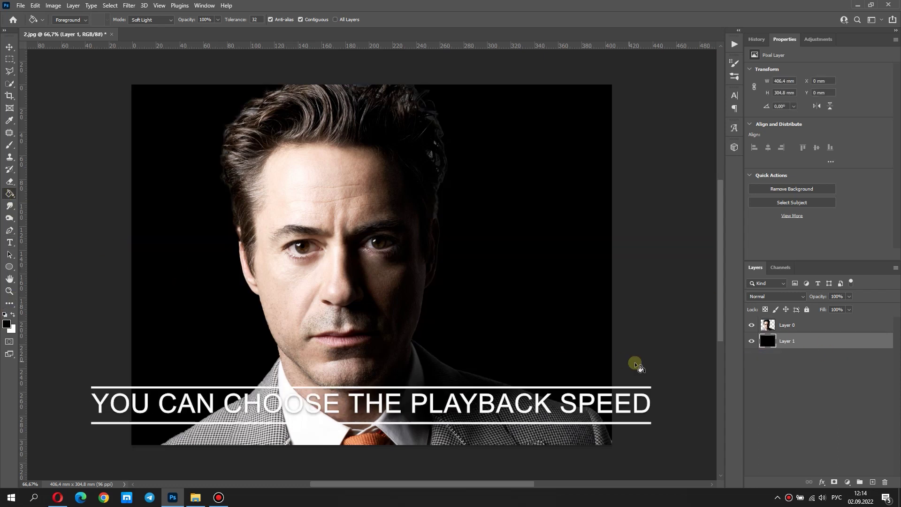
# Desaturate the portrait layer with Hue/Saturation at saturation -100
pyautogui.click(768, 331)
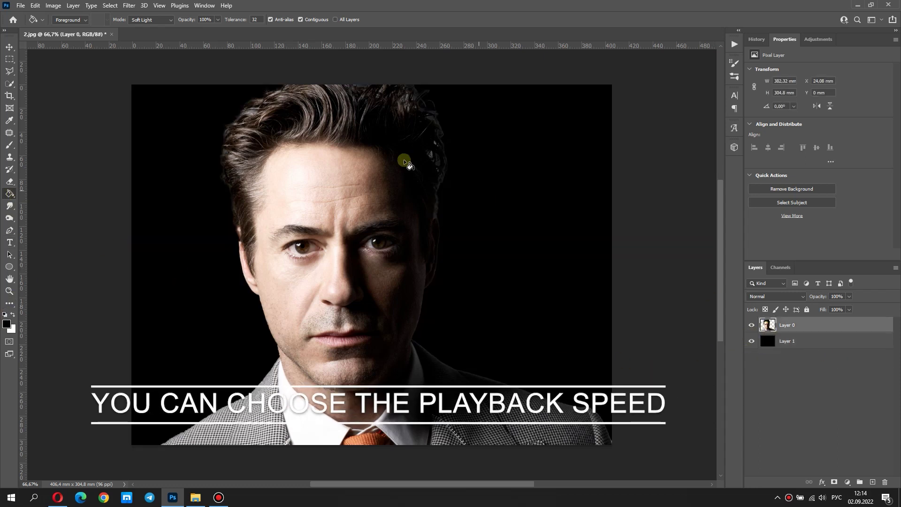
pyautogui.click(59, 6)
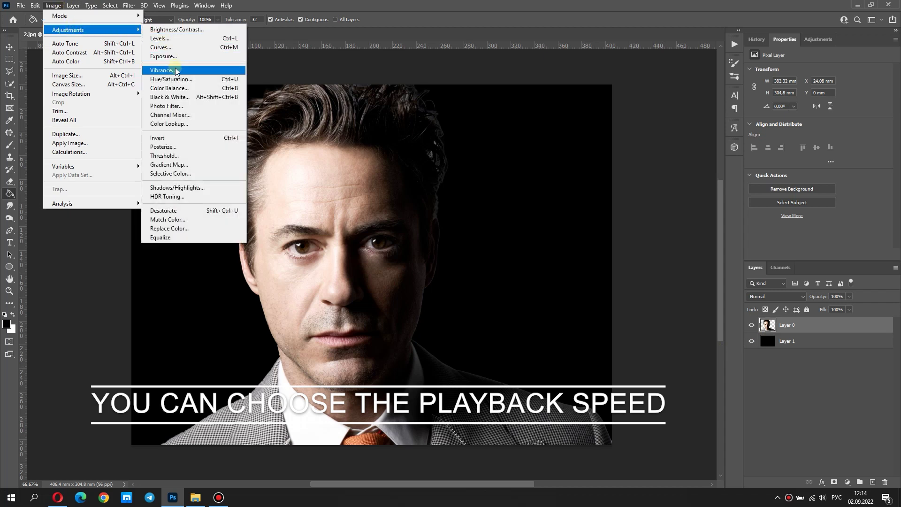
pyautogui.click(171, 79)
pyautogui.moveTo(708, 164); pyautogui.dragTo(662, 158)
pyautogui.click(804, 94)
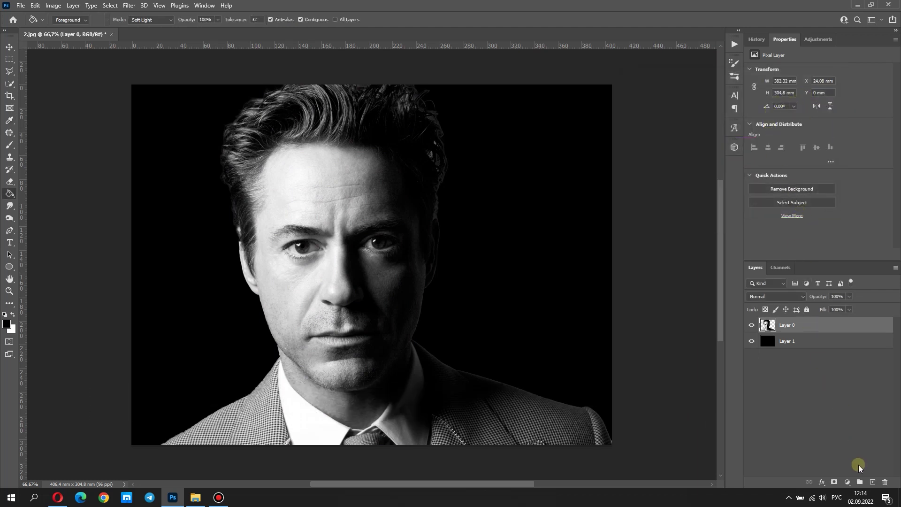
# Add a Threshold adjustment layer in Multiply blend mode with a lowered level
pyautogui.click(847, 482)
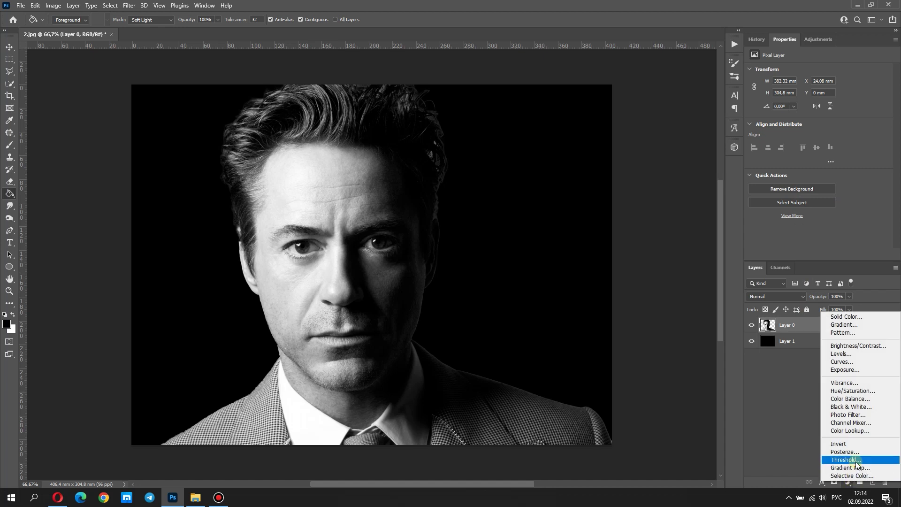
pyautogui.click(856, 463)
pyautogui.click(775, 294)
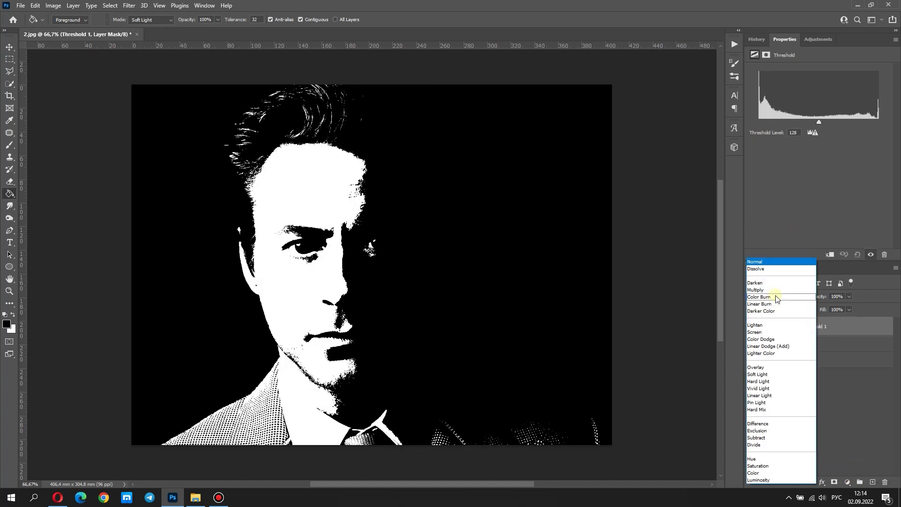
pyautogui.click(778, 294)
pyautogui.moveTo(819, 123); pyautogui.dragTo(813, 121)
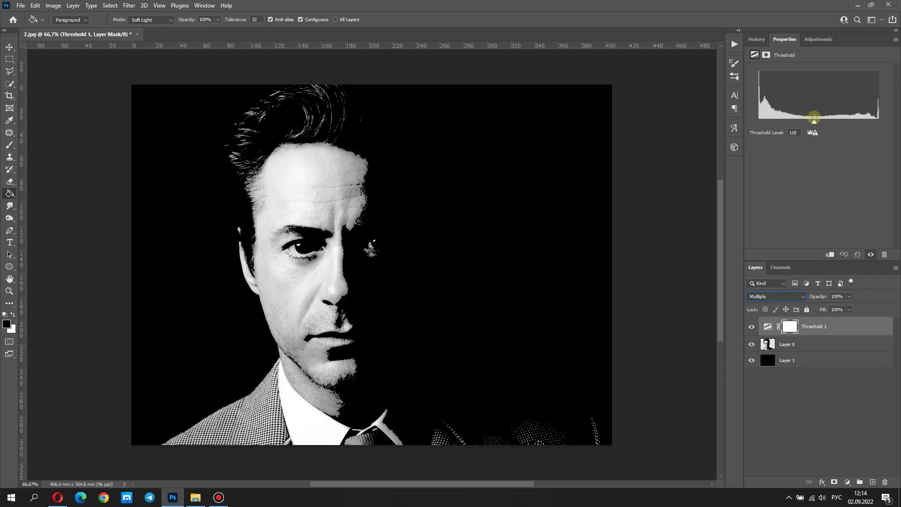
# Convert all three layers into a single smart object, Threshold 1
pyautogui.keyDown('shift'); pyautogui.click(808, 362); pyautogui.keyUp('shift')
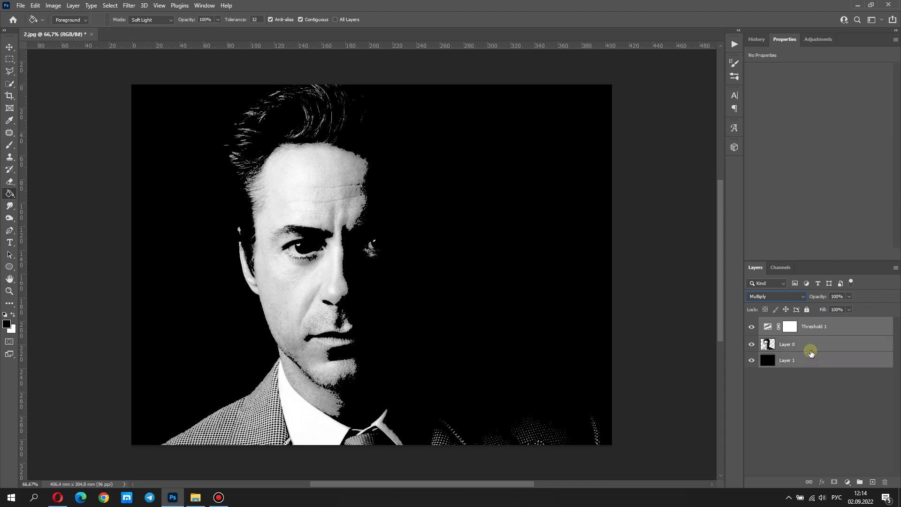
pyautogui.rightClick(811, 351)
pyautogui.click(785, 224)
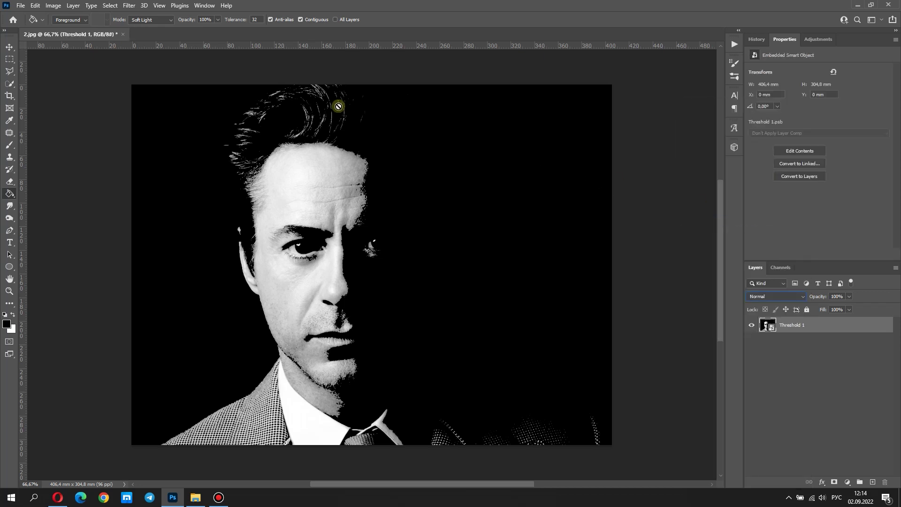
pyautogui.click(129, 6)
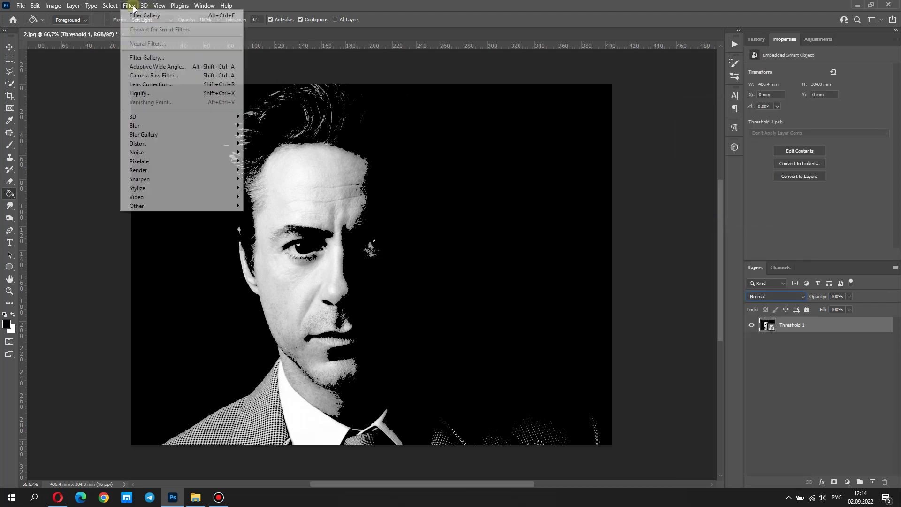
# Apply the Filter Gallery's Artistic > Cutout filter to the portrait with adjusted sliders
pyautogui.click(141, 58)
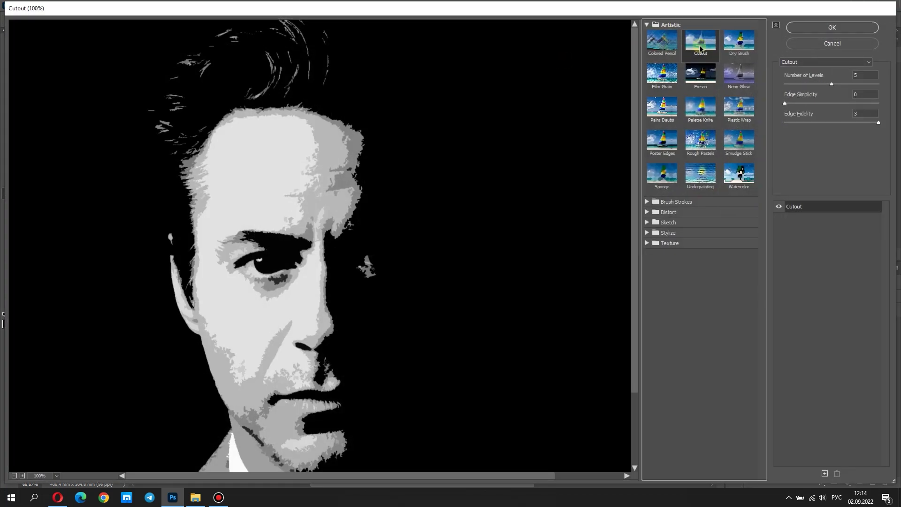
pyautogui.moveTo(635, 140); pyautogui.dragTo(638, 164)
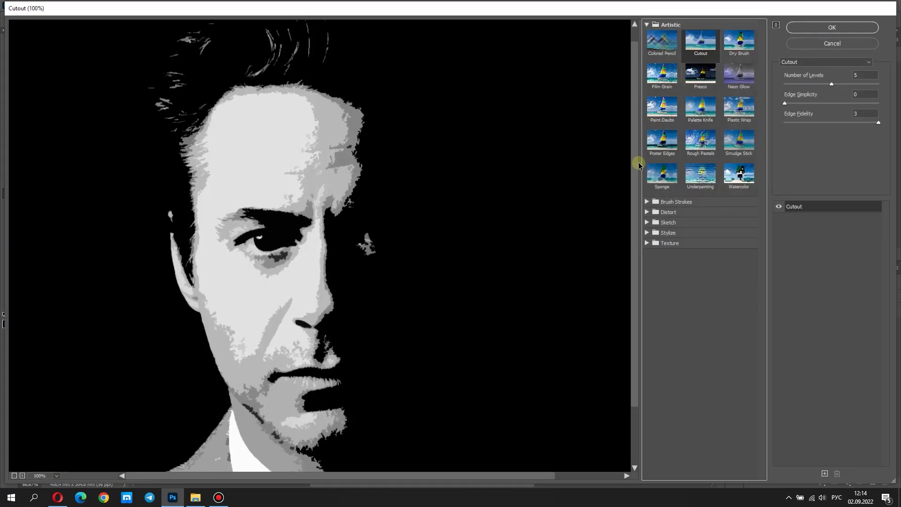
pyautogui.moveTo(784, 103); pyautogui.dragTo(847, 84)
pyautogui.click(829, 29)
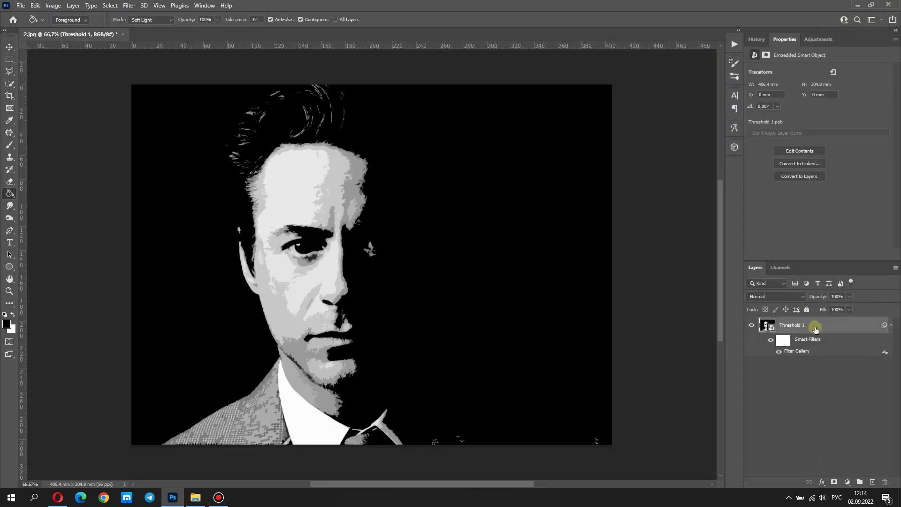
# Brighten the portrait's highlights with a Levels adjustment, moving the white input left
pyautogui.click(53, 5)
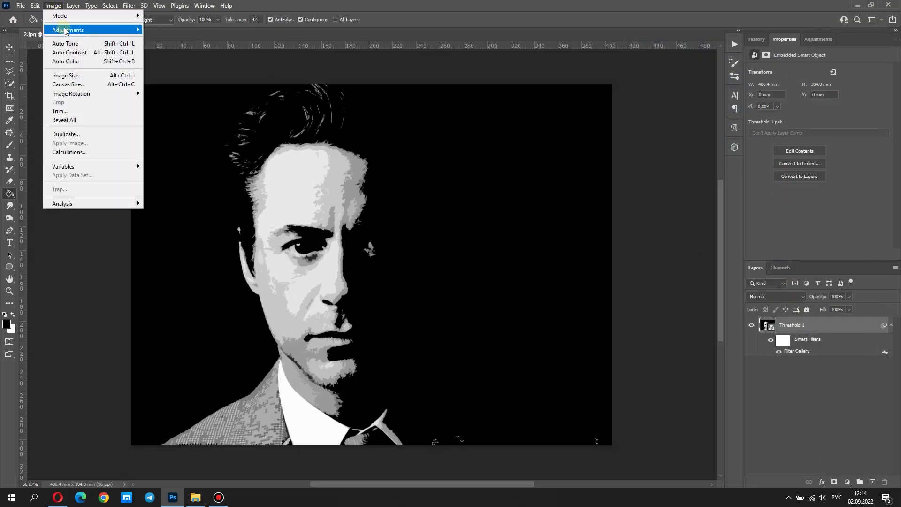
pyautogui.click(155, 36)
pyautogui.moveTo(641, 198); pyautogui.dragTo(618, 194)
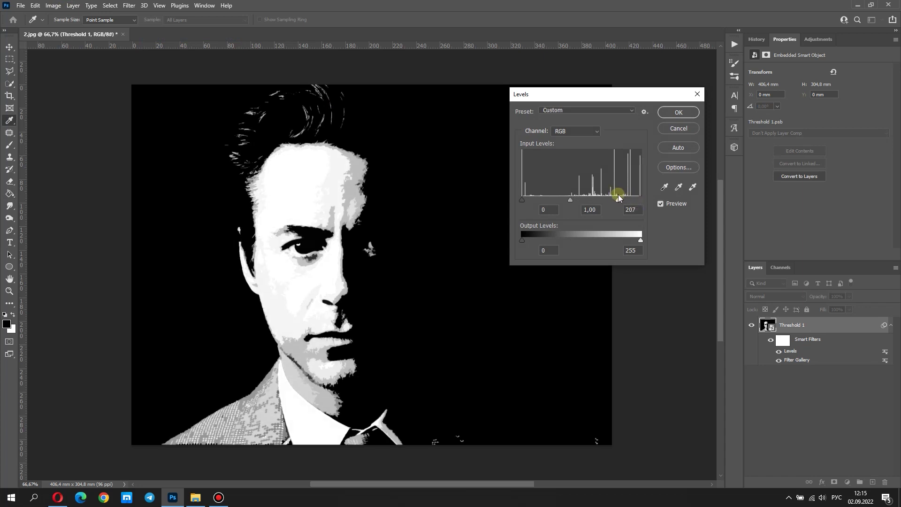
pyautogui.click(691, 112)
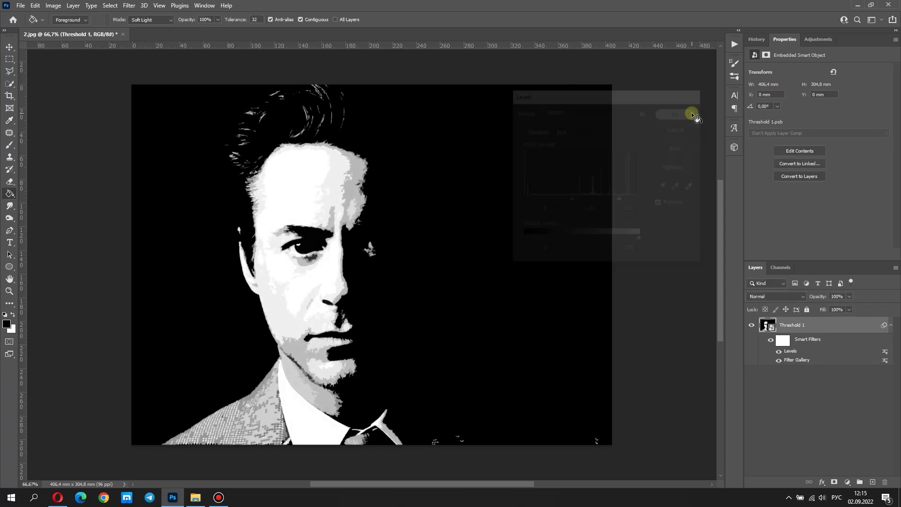
pyautogui.click(890, 326)
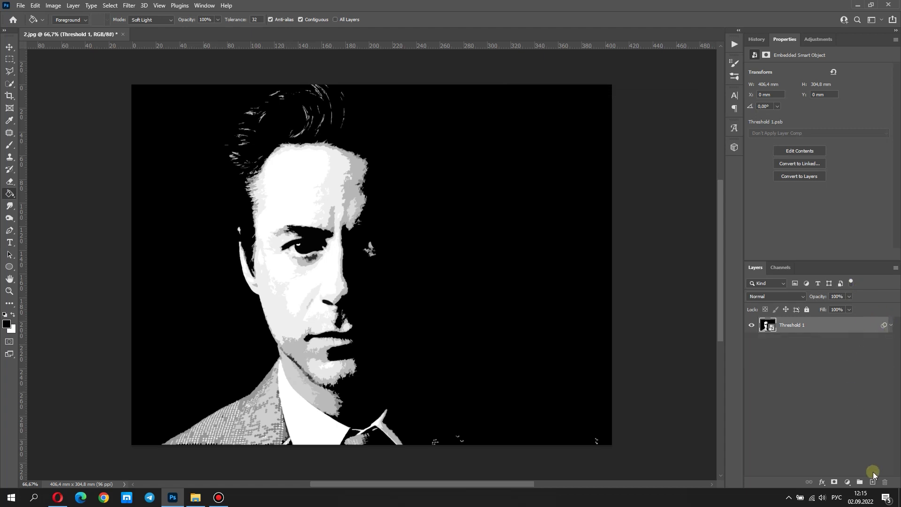
# Add a new layer below Threshold 1, select the Elliptical Marquee, and hide the portrait
pyautogui.click(872, 480)
pyautogui.moveTo(820, 330); pyautogui.dragTo(820, 360)
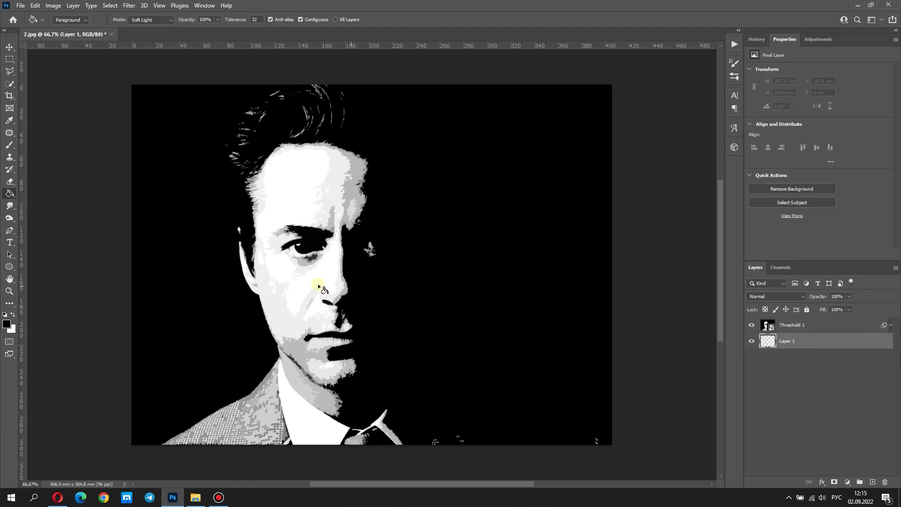
pyautogui.rightClick(9, 59)
pyautogui.click(38, 69)
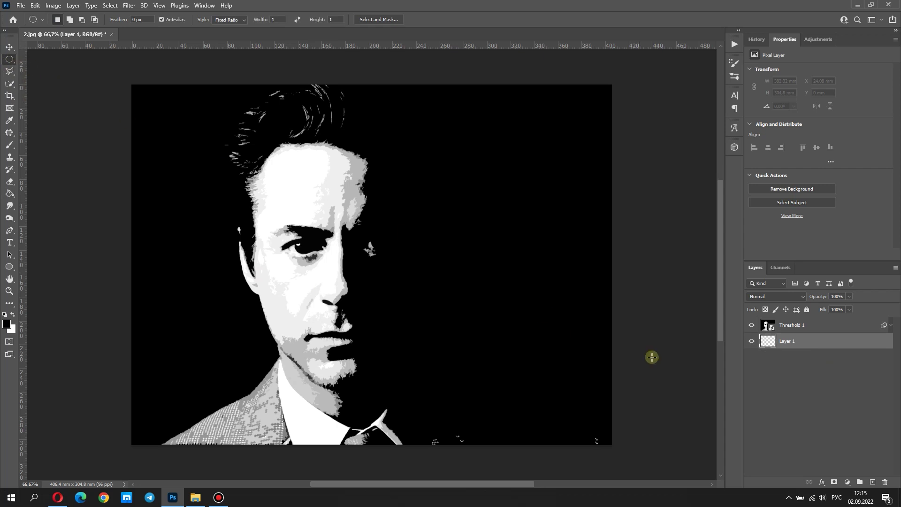
pyautogui.click(752, 325)
# Draw a large circular selection and fill it with white using the Paint Bucket
pyautogui.moveTo(242, 94); pyautogui.dragTo(561, 493)
pyautogui.click(12, 314)
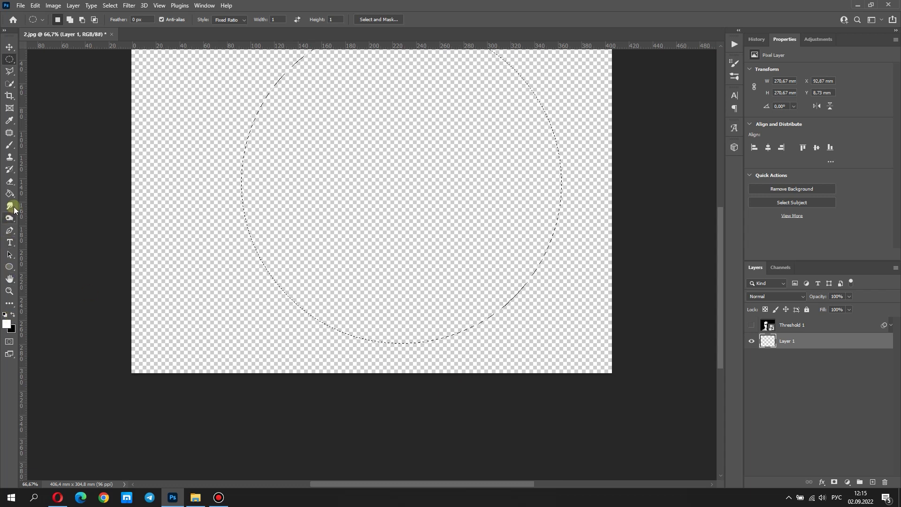
pyautogui.click(9, 193)
pyautogui.click(296, 205)
# Centre the circle horizontally and vertically on the canvas, deselect, and show Threshold 1 again
pyautogui.click(109, 6)
pyautogui.press('v')
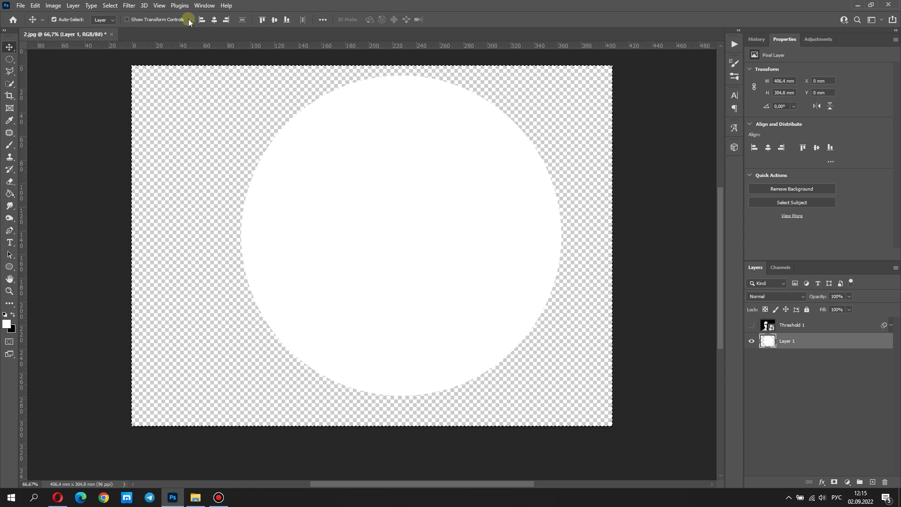
pyautogui.click(214, 19)
pyautogui.click(275, 20)
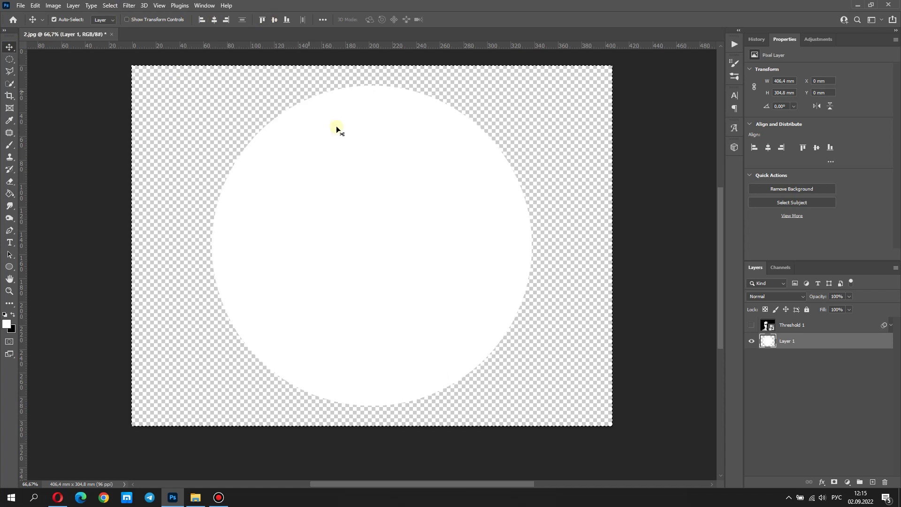
pyautogui.click(110, 6)
pyautogui.click(120, 24)
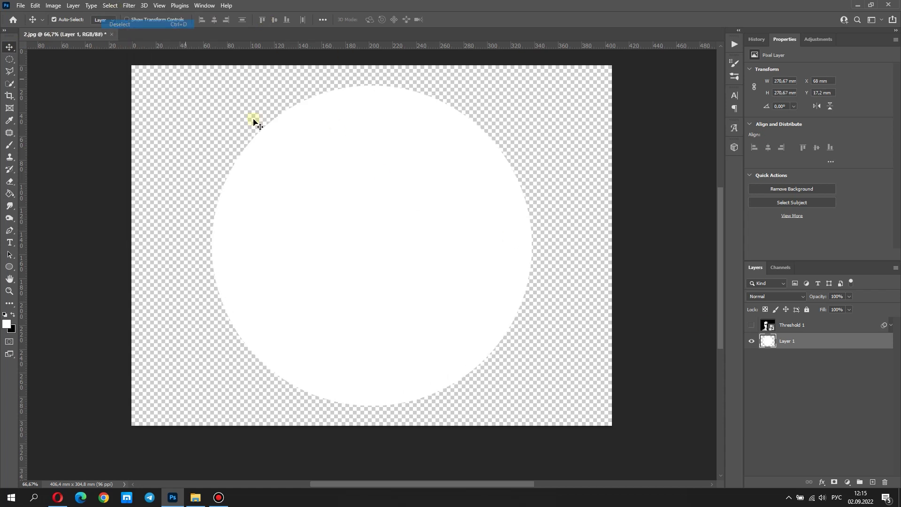
pyautogui.click(757, 327)
pyautogui.click(783, 325)
# Clip Threshold 1 into the circle layer and start a Free Transform on it
pyautogui.rightClick(783, 325)
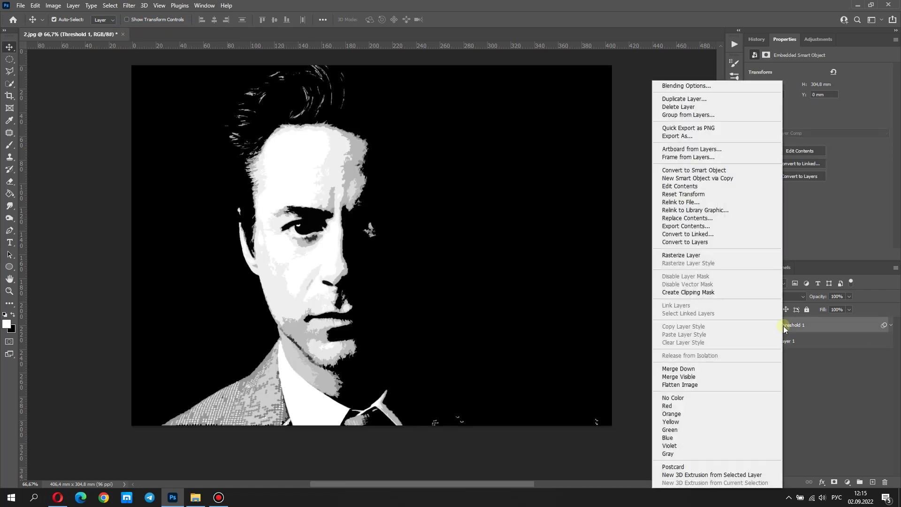
pyautogui.click(761, 292)
pyautogui.click(49, 7)
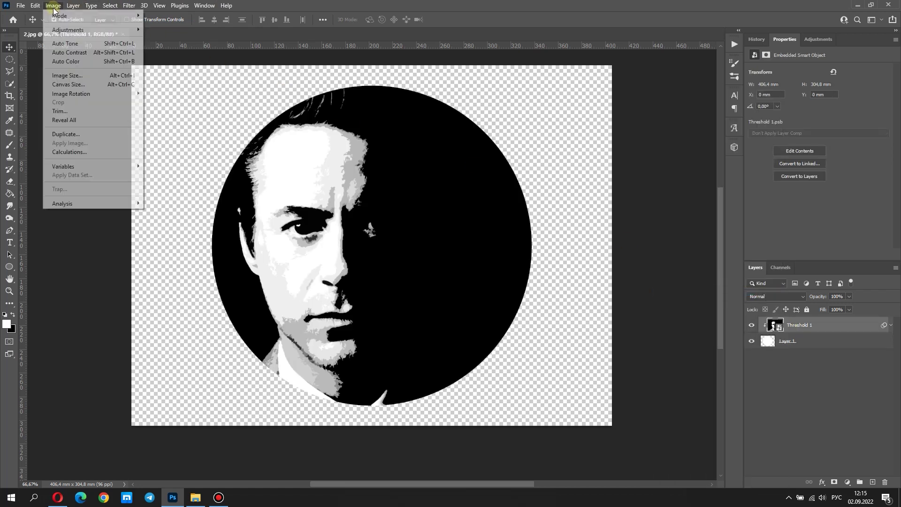
pyautogui.click(70, 212)
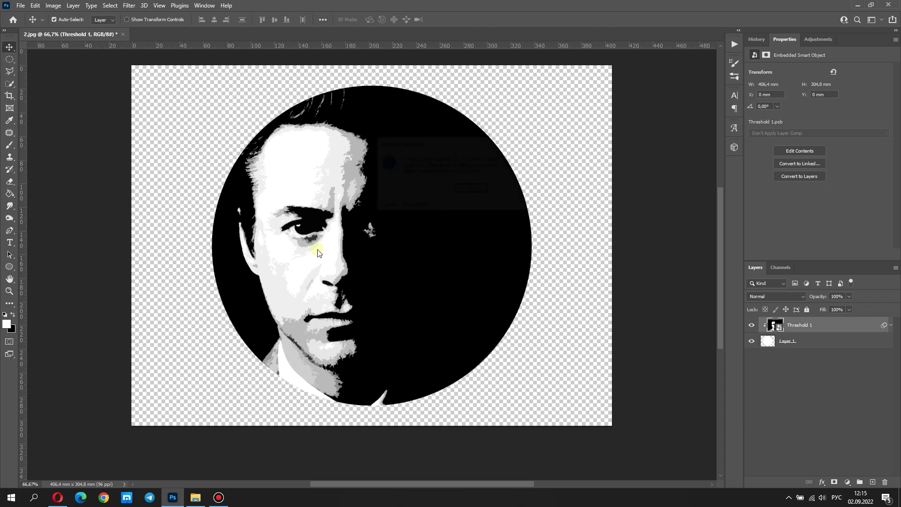
pyautogui.click(470, 189)
# Move the portrait right and scale it down proportionally to fit the circle, then commit
pyautogui.moveTo(463, 251); pyautogui.dragTo(512, 258)
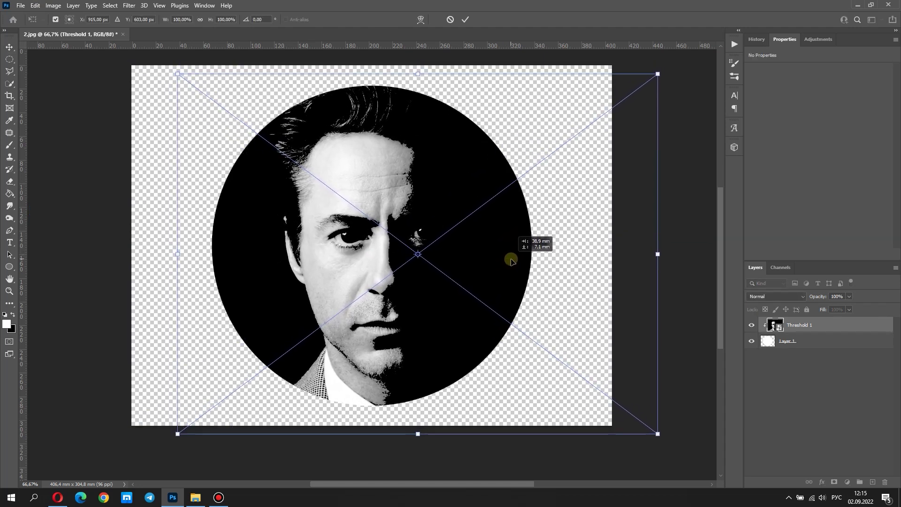
pyautogui.moveTo(513, 258); pyautogui.dragTo(509, 261)
pyautogui.click(199, 19)
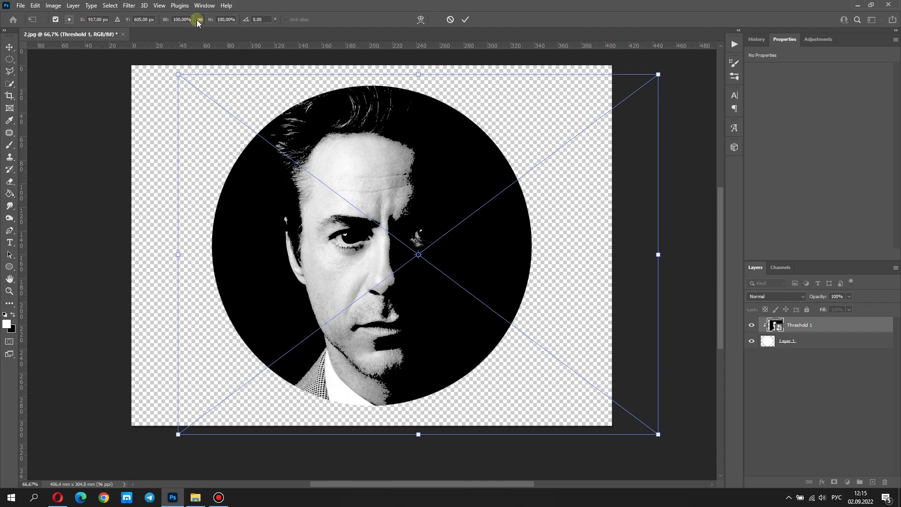
pyautogui.moveTo(654, 73); pyautogui.dragTo(649, 97)
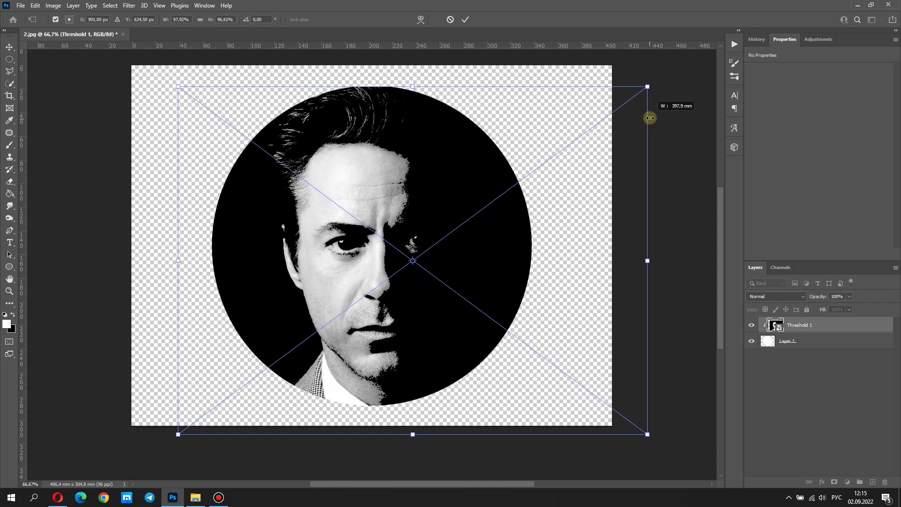
pyautogui.moveTo(649, 97); pyautogui.dragTo(646, 110)
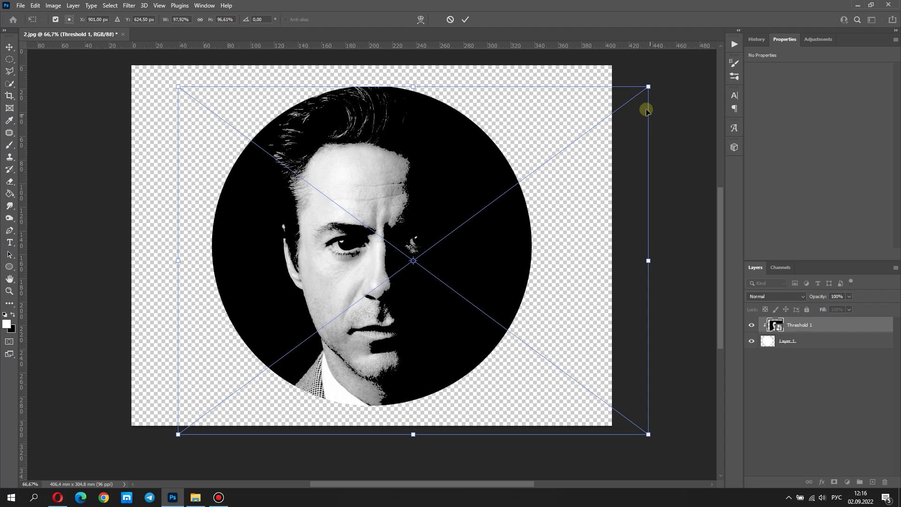
pyautogui.click(464, 19)
# Add a new empty layer below the circle layer
pyautogui.hotkey('alt', '[')
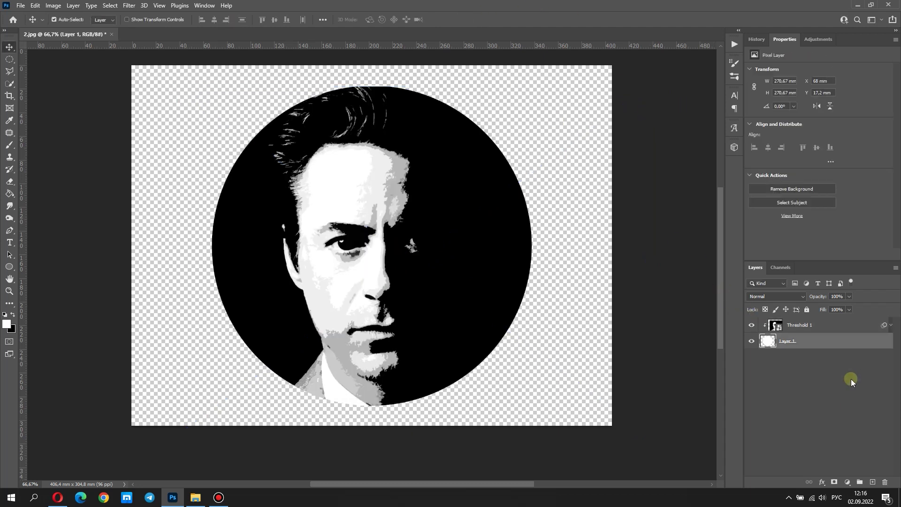
pyautogui.click(873, 479)
pyautogui.moveTo(842, 341); pyautogui.dragTo(842, 373)
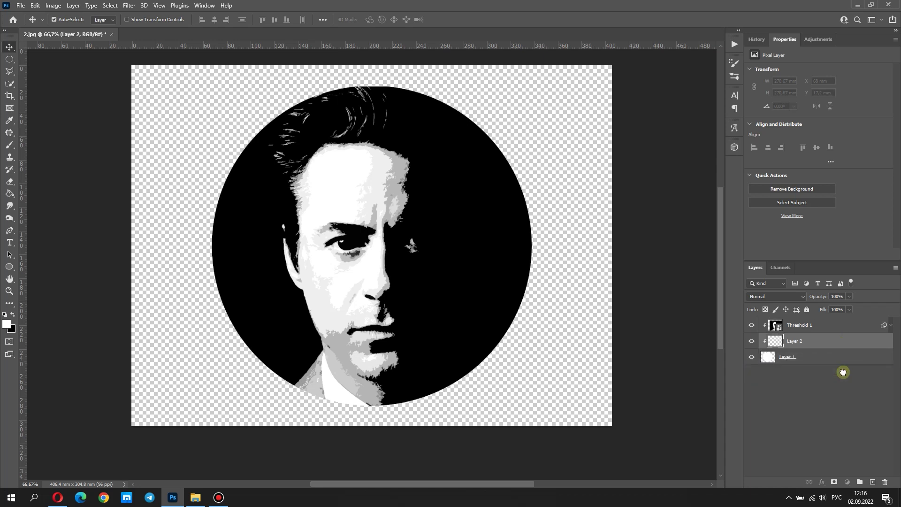
pyautogui.doubleClick(843, 360)
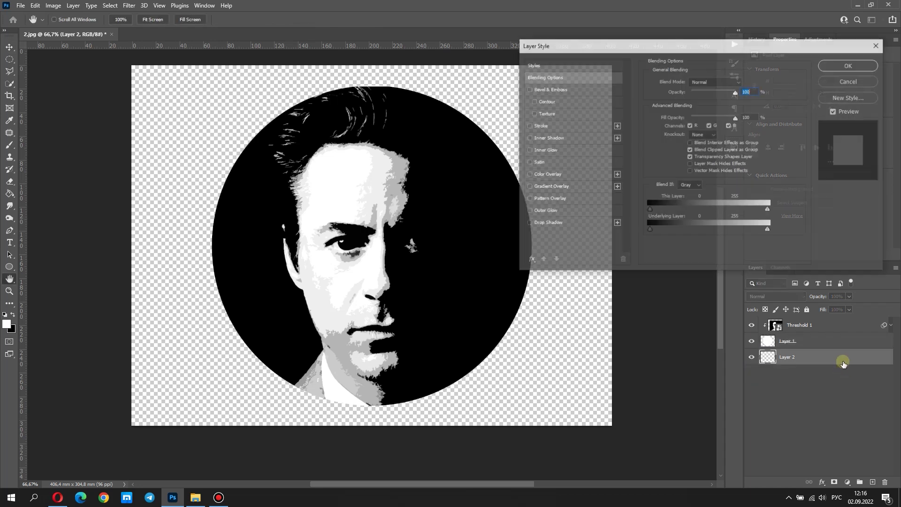
pyautogui.click(551, 199)
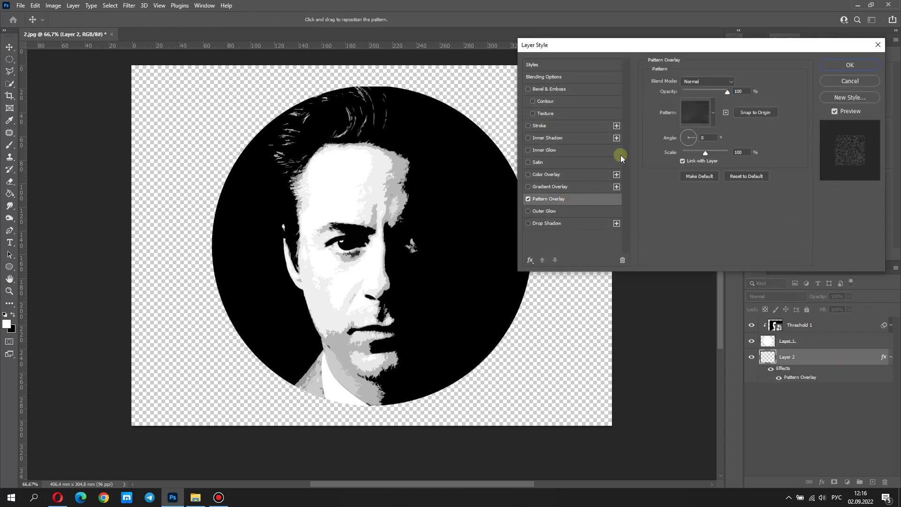
pyautogui.click(689, 115)
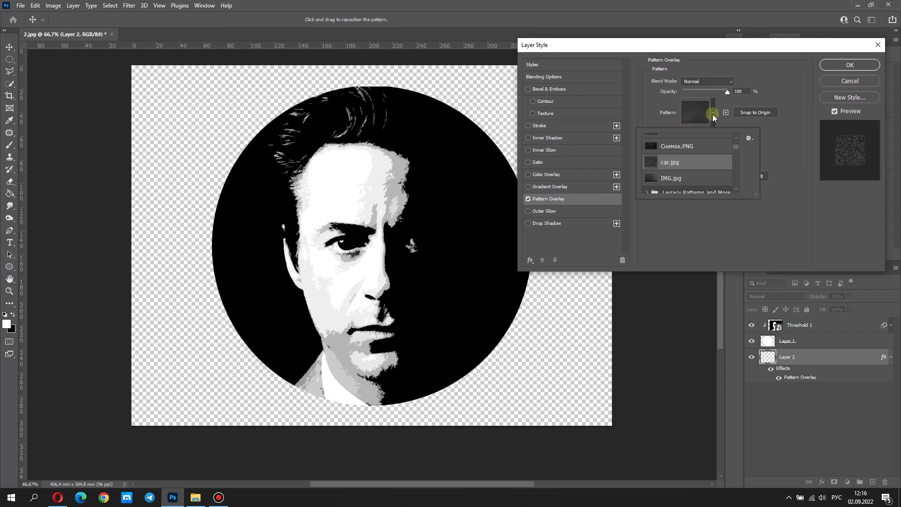
pyautogui.click(835, 82)
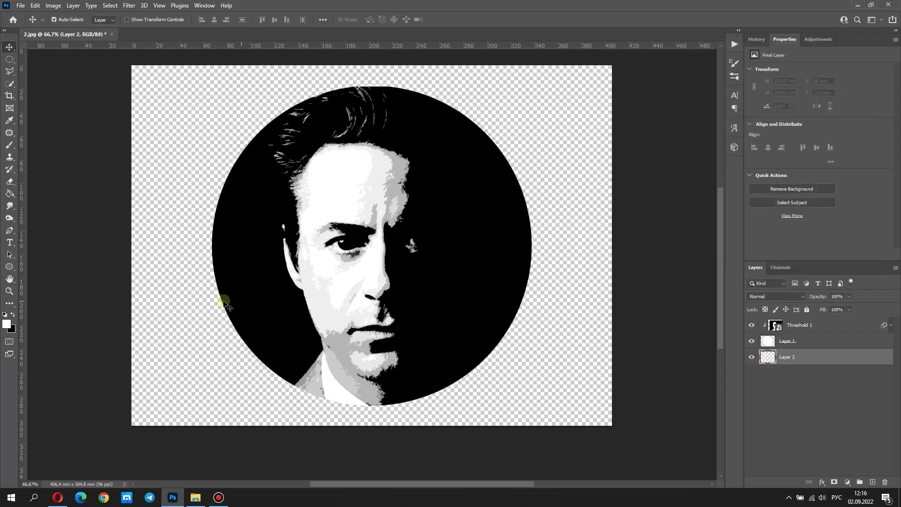
# Fill the new layer with dark grey #605e5e using the Paint Bucket
pyautogui.click(9, 193)
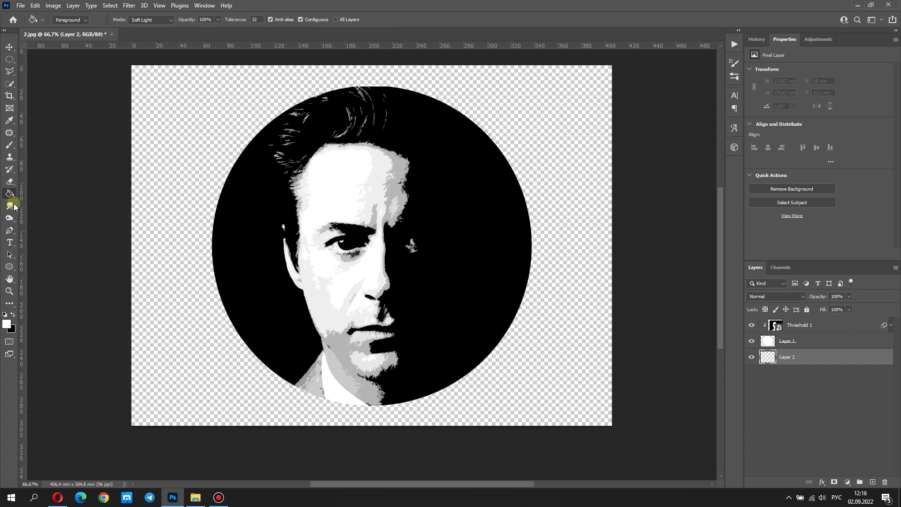
pyautogui.click(8, 323)
pyautogui.click(654, 260)
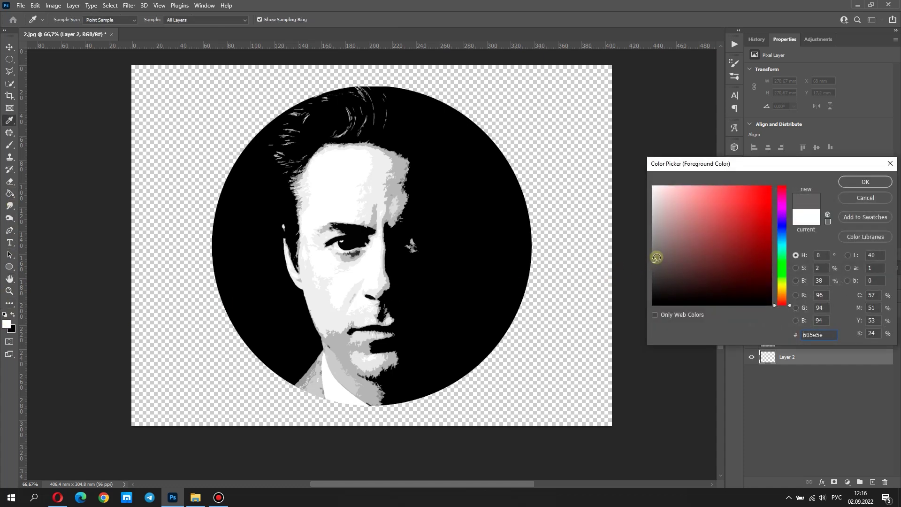
pyautogui.click(854, 184)
pyautogui.click(587, 328)
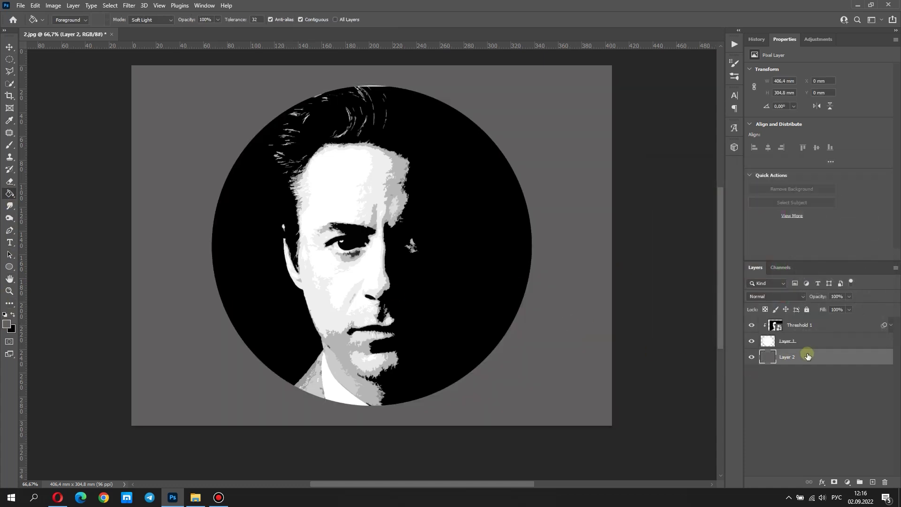
# Add a noisy Pattern Overlay layer style to the grey background layer
pyautogui.doubleClick(806, 358)
pyautogui.click(571, 198)
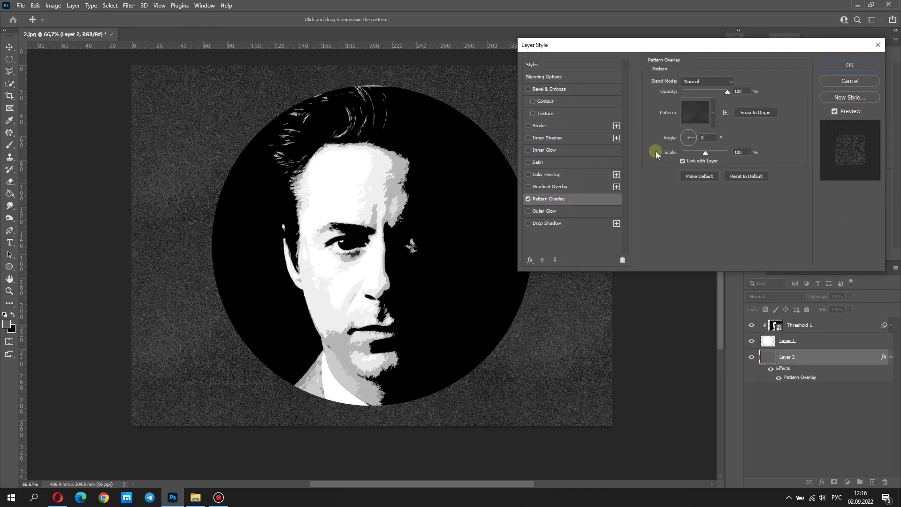
pyautogui.click(831, 69)
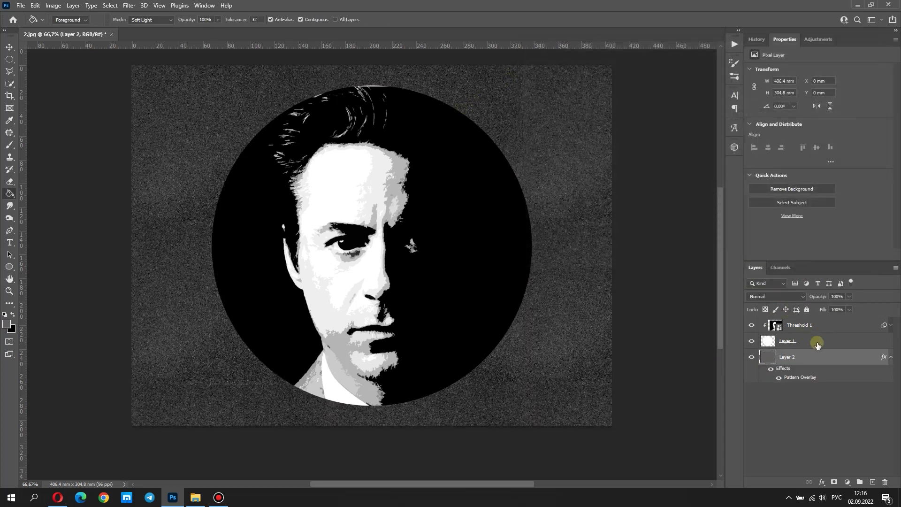
pyautogui.click(830, 341)
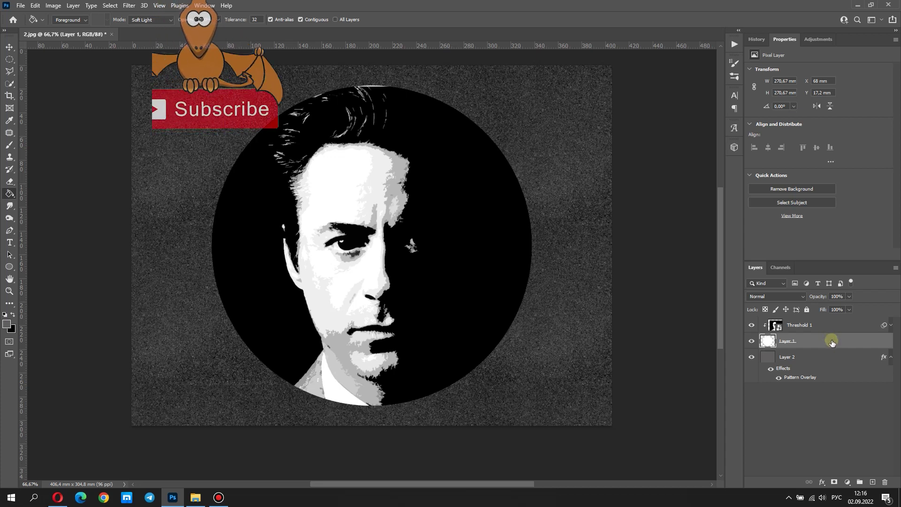
# Give Layer 1 a white Outer Glow of size 46 and a larger white Inner Glow
pyautogui.doubleClick(831, 342)
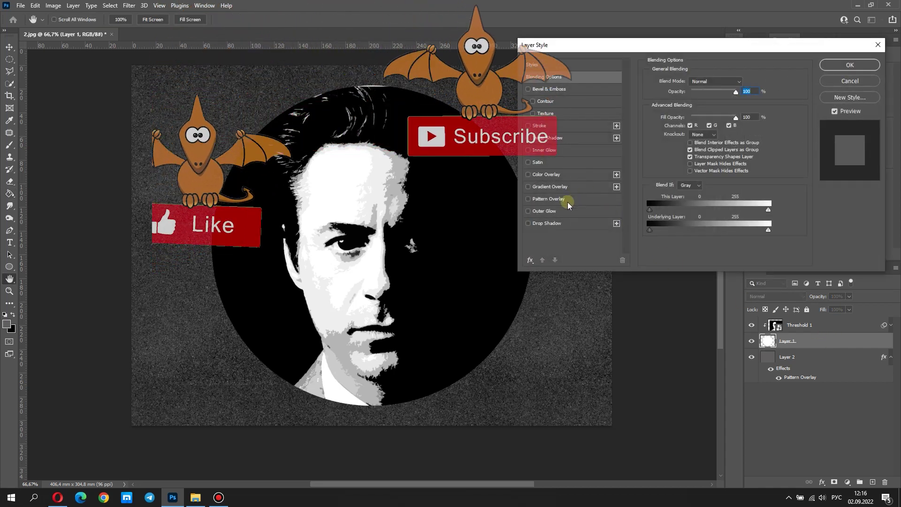
pyautogui.click(555, 211)
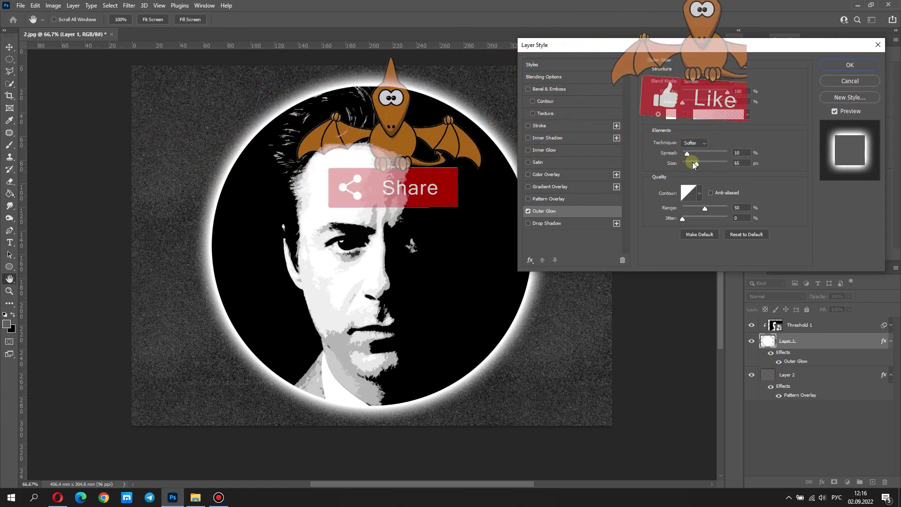
pyautogui.moveTo(696, 163); pyautogui.dragTo(693, 163)
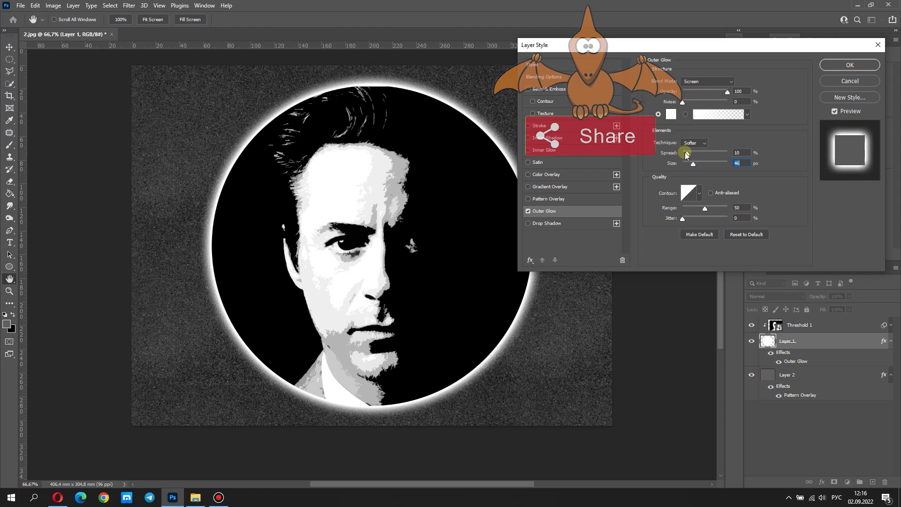
pyautogui.click(544, 150)
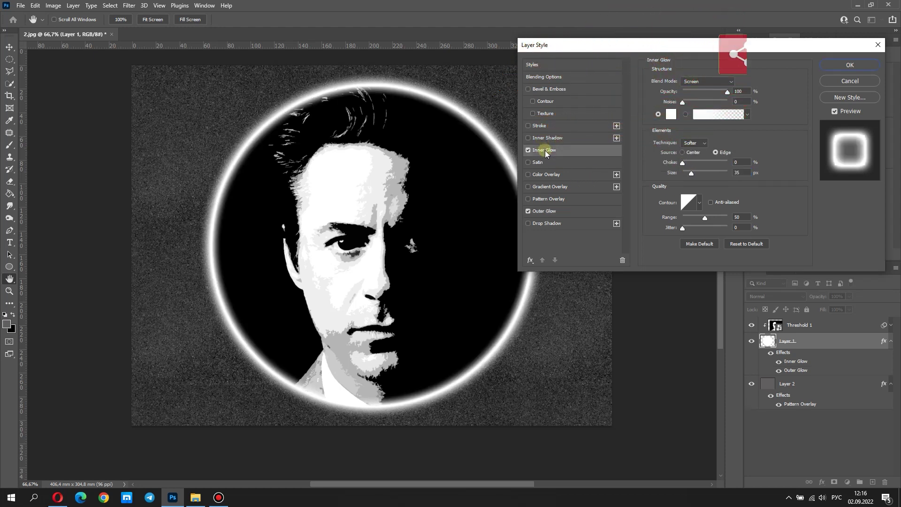
pyautogui.click(670, 115)
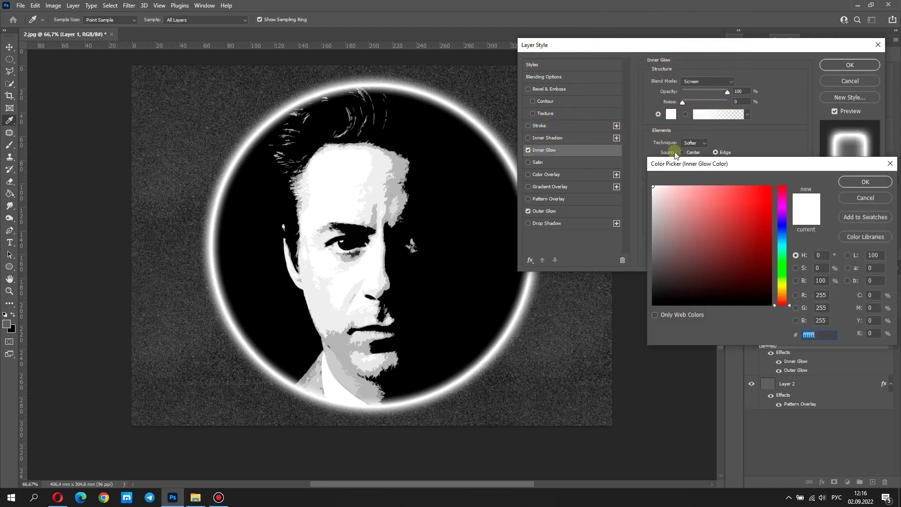
pyautogui.click(865, 182)
pyautogui.moveTo(685, 167); pyautogui.dragTo(694, 172)
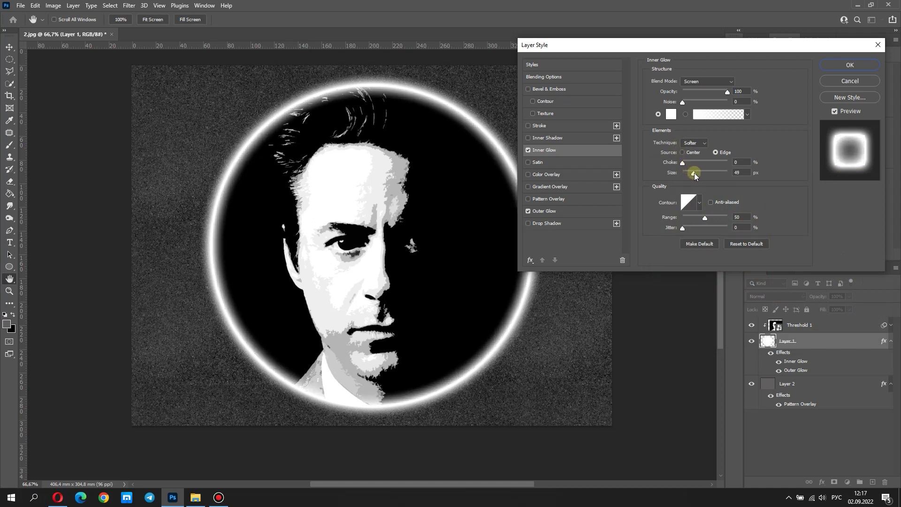
pyautogui.moveTo(694, 172); pyautogui.dragTo(695, 172)
pyautogui.click(832, 64)
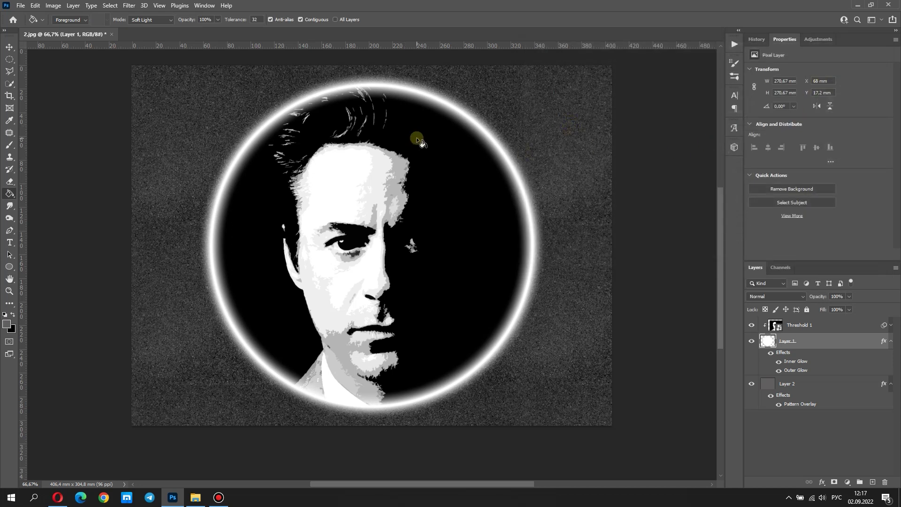
# Lower the Filter Gallery smart filter's opacity on Threshold 1 to about 56%
pyautogui.click(890, 344)
pyautogui.click(889, 326)
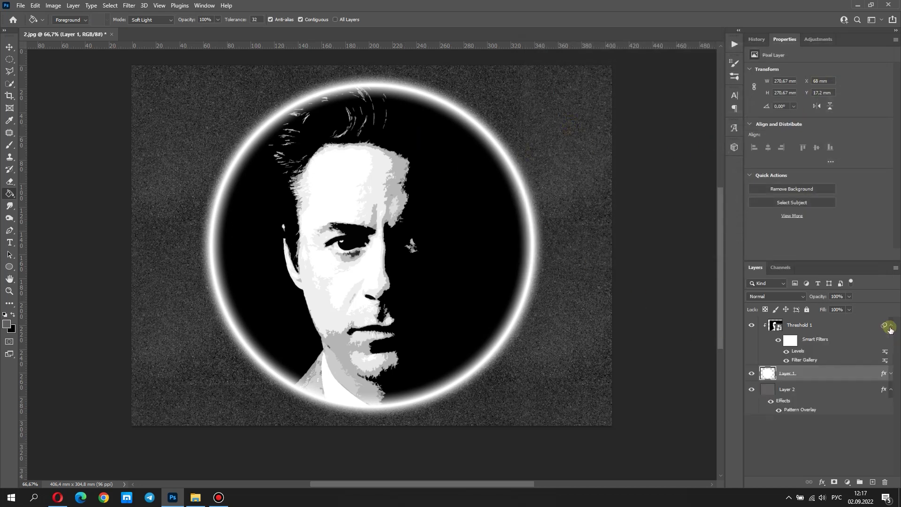
pyautogui.click(822, 361)
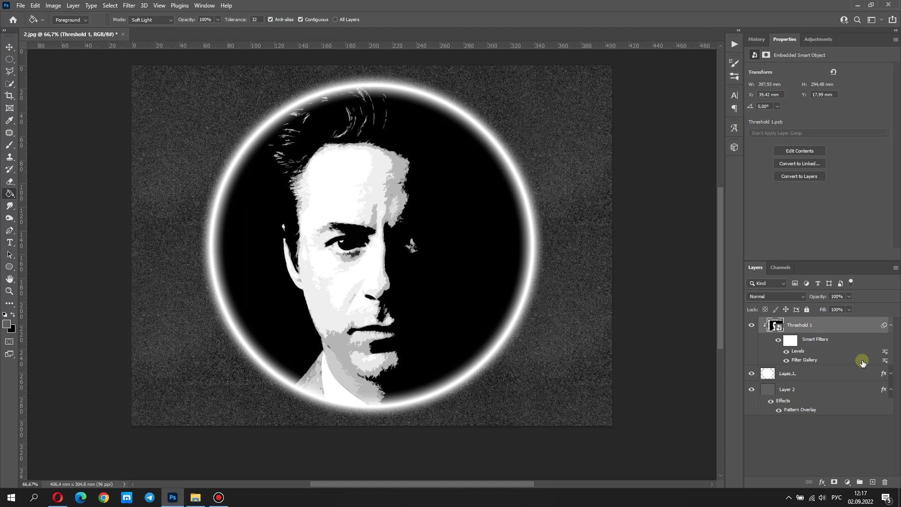
pyautogui.doubleClick(885, 361)
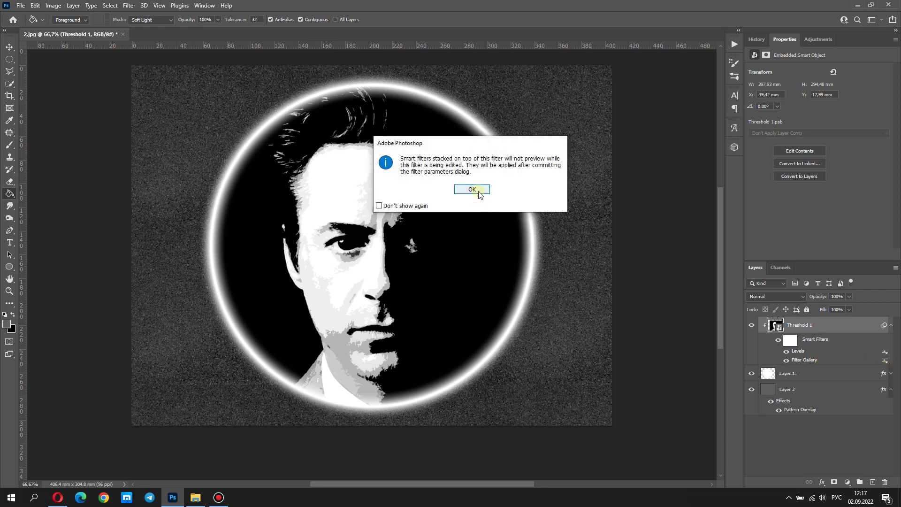
pyautogui.click(472, 189)
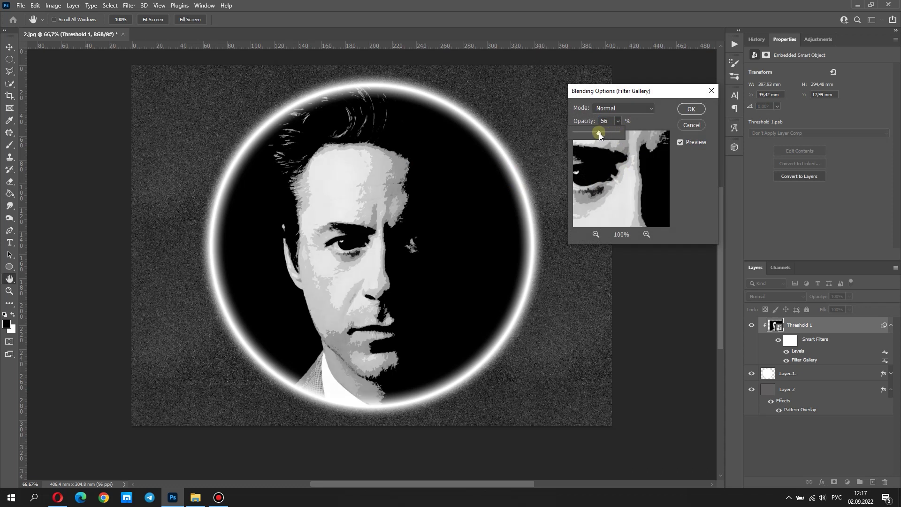
pyautogui.click(682, 109)
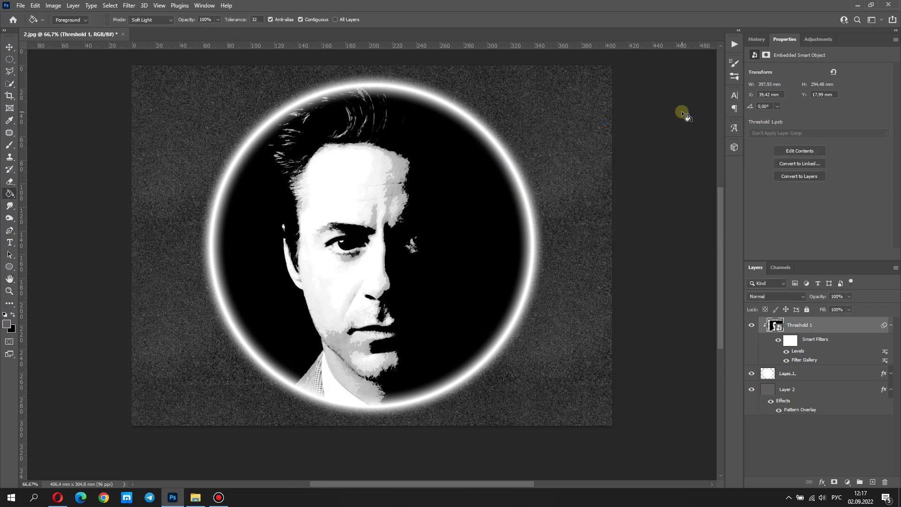
# Open 3.jpg from File Explorer with Adobe Photoshop
pyautogui.click(195, 497)
pyautogui.click(482, 131)
pyautogui.rightClick(482, 131)
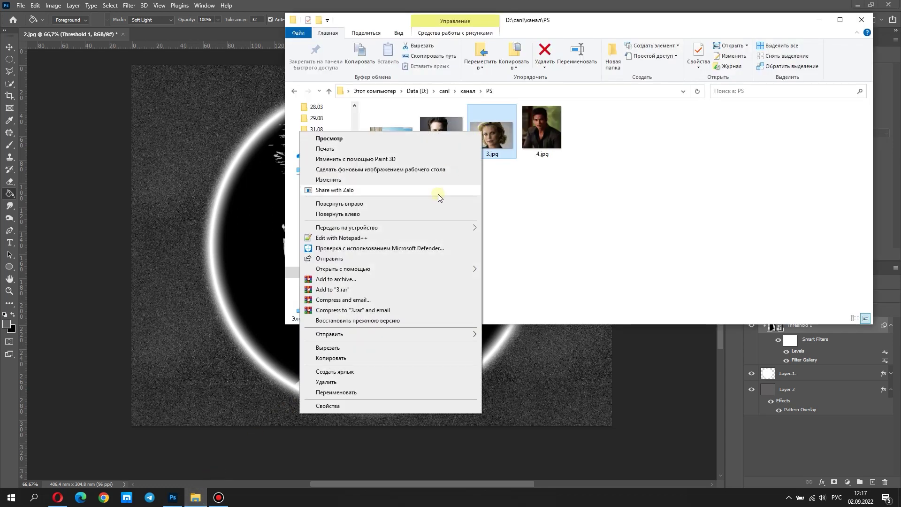
pyautogui.moveTo(342, 268)
pyautogui.click(493, 272)
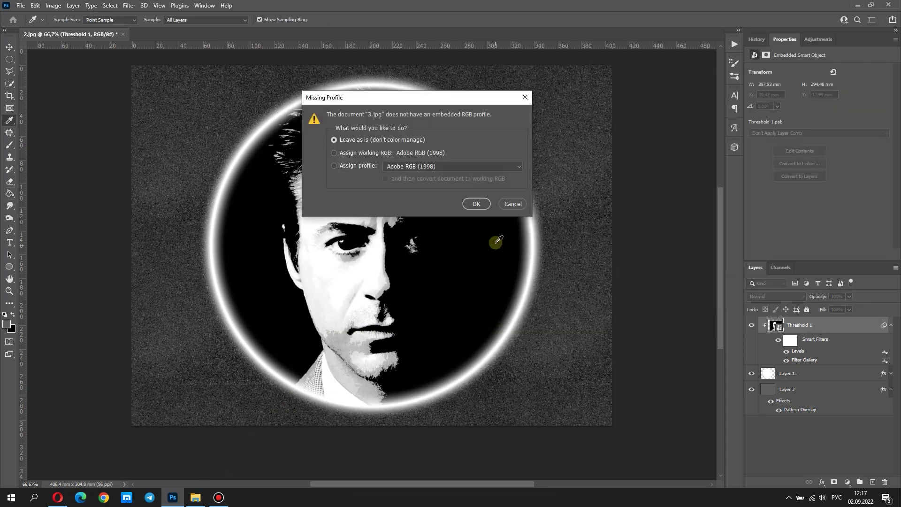
# Open 3.jpg without colour management, unlock it, remove the background and apply the mask
pyautogui.click(483, 206)
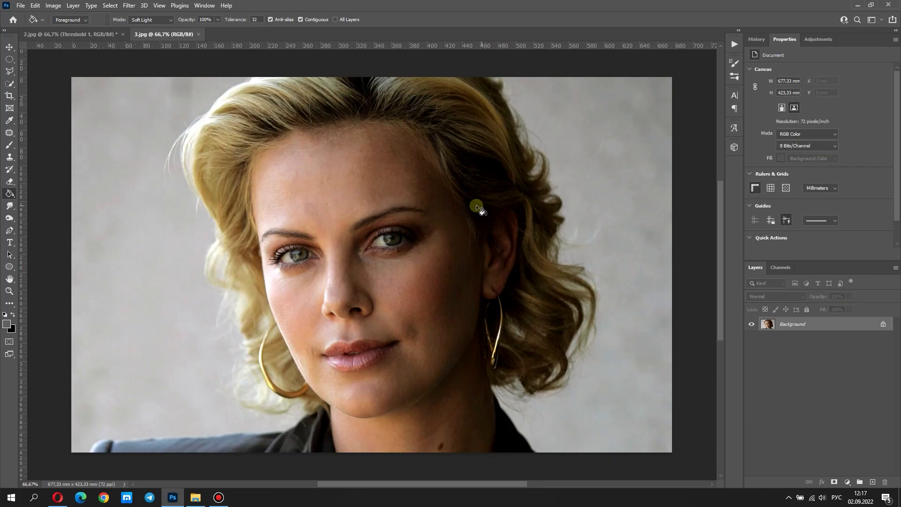
pyautogui.click(883, 323)
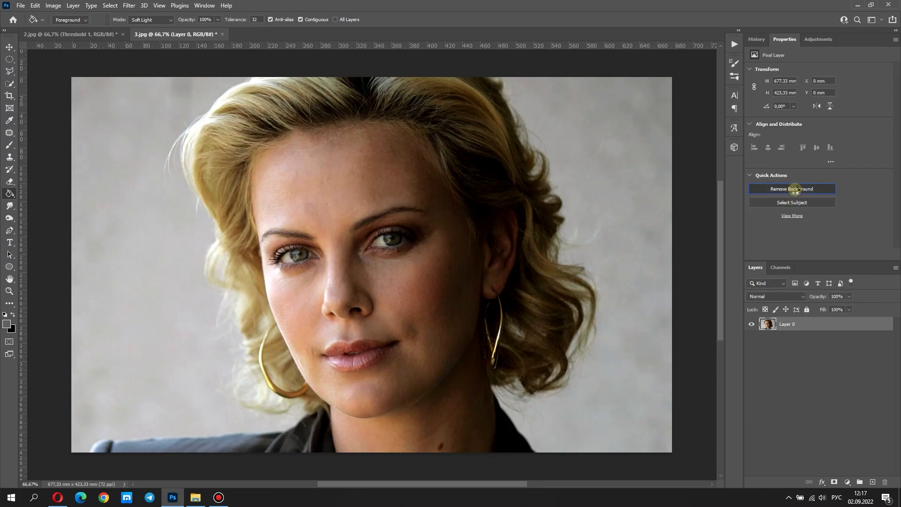
pyautogui.click(793, 190)
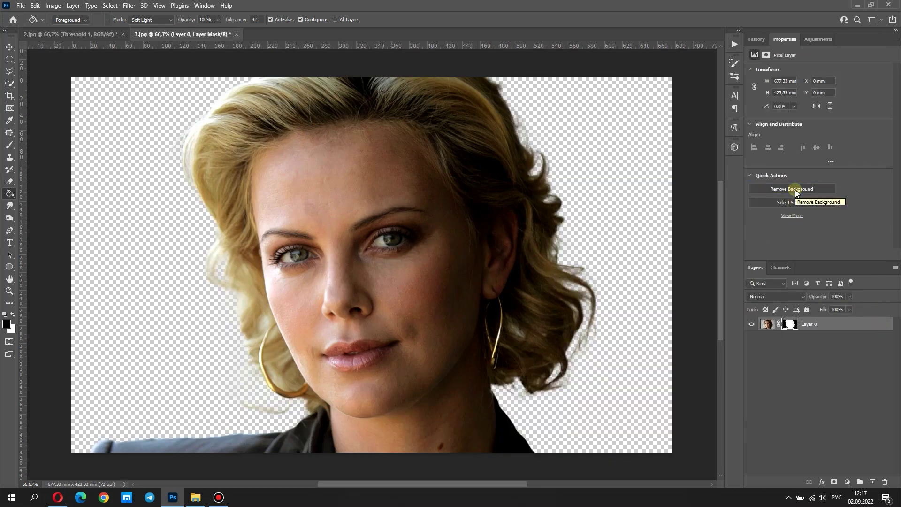
pyautogui.rightClick(792, 325)
pyautogui.click(803, 352)
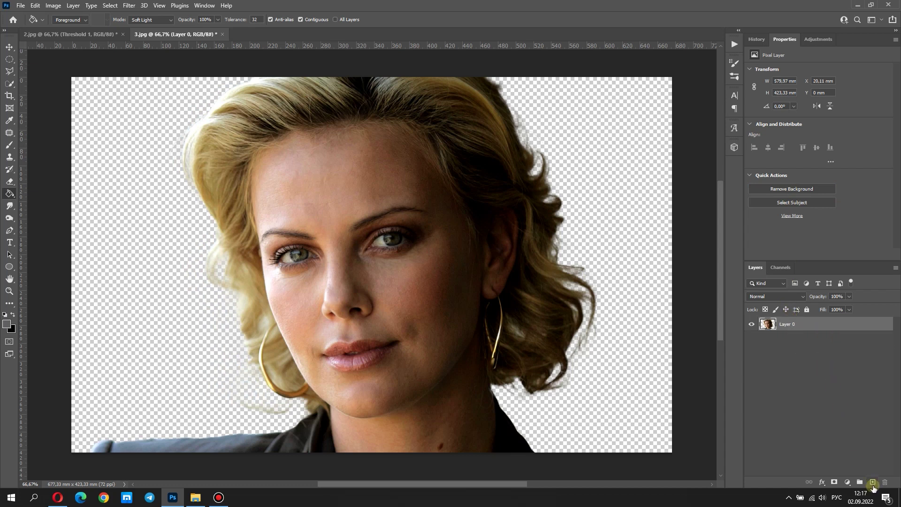
# Add a black-filled layer beneath the 3.jpg portrait
pyautogui.click(872, 482)
pyautogui.click(10, 314)
pyautogui.click(100, 262)
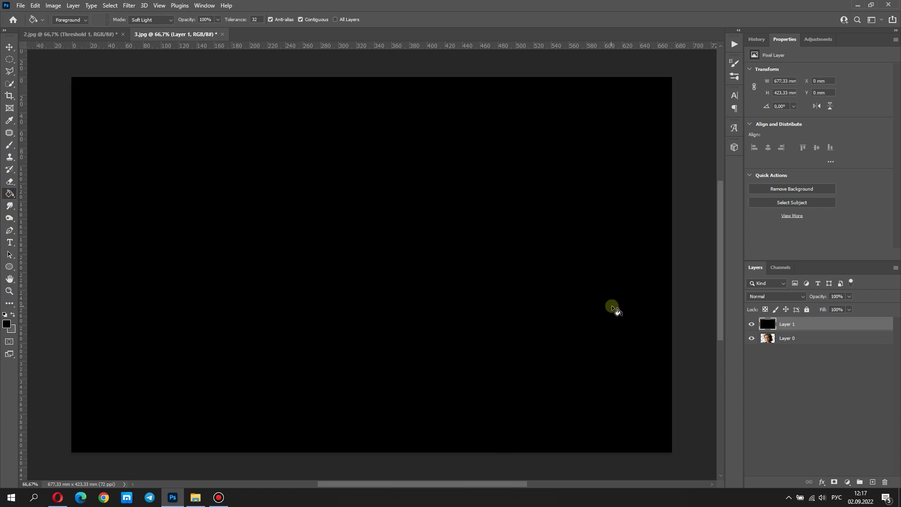
pyautogui.moveTo(787, 322); pyautogui.dragTo(794, 347)
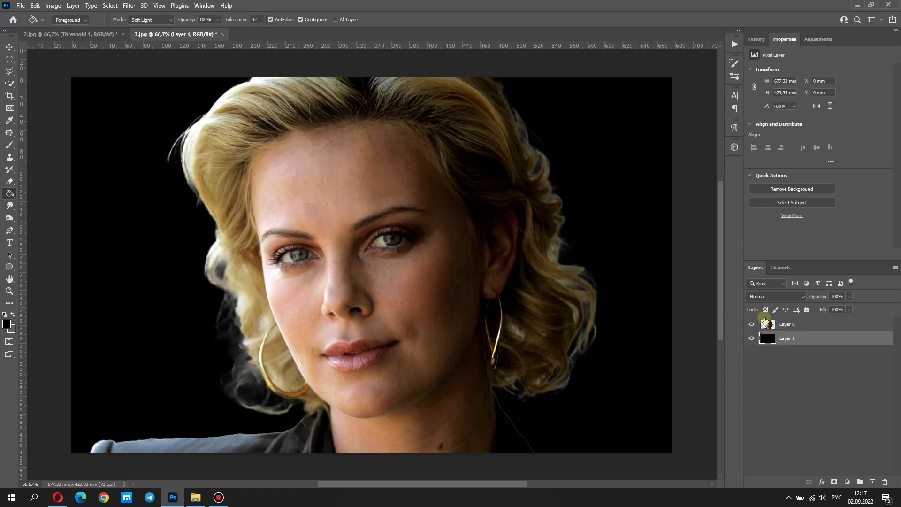
# Desaturate the portrait with Hue/Saturation at saturation -92
pyautogui.click(774, 324)
pyautogui.click(53, 6)
pyautogui.moveTo(68, 29)
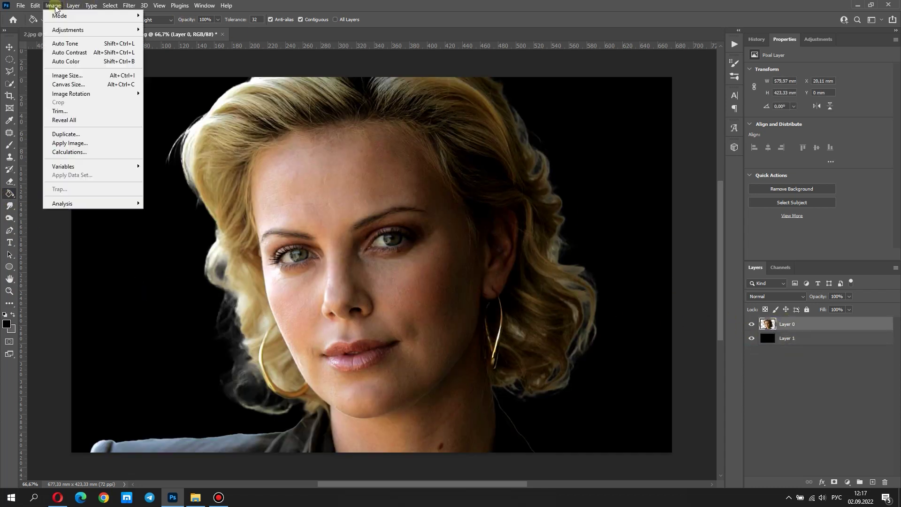
pyautogui.click(178, 79)
pyautogui.moveTo(710, 162); pyautogui.dragTo(668, 164)
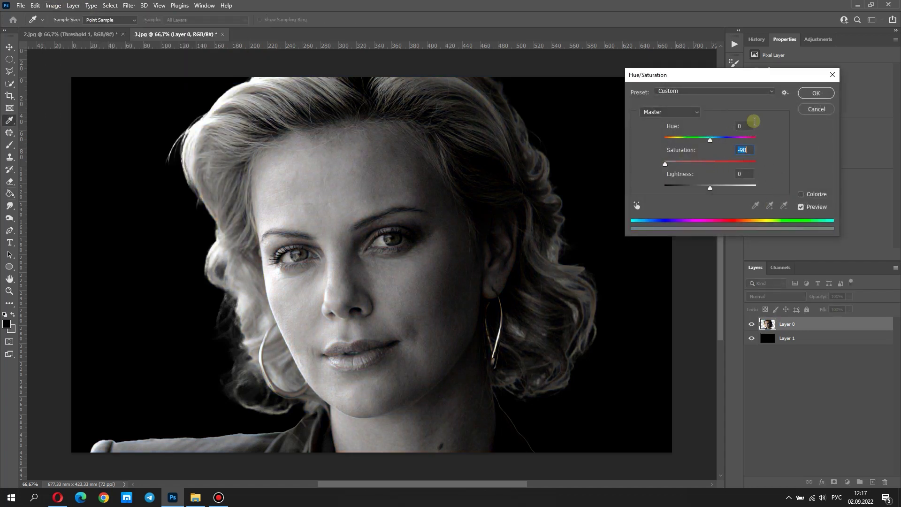
pyautogui.click(815, 93)
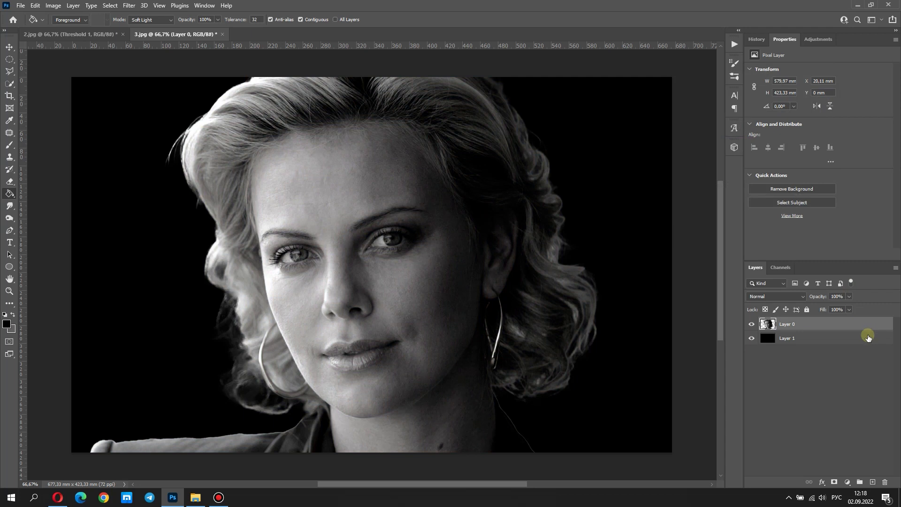
# Add a Threshold adjustment layer in Multiply mode with its level lowered to about 104
pyautogui.press('alt')
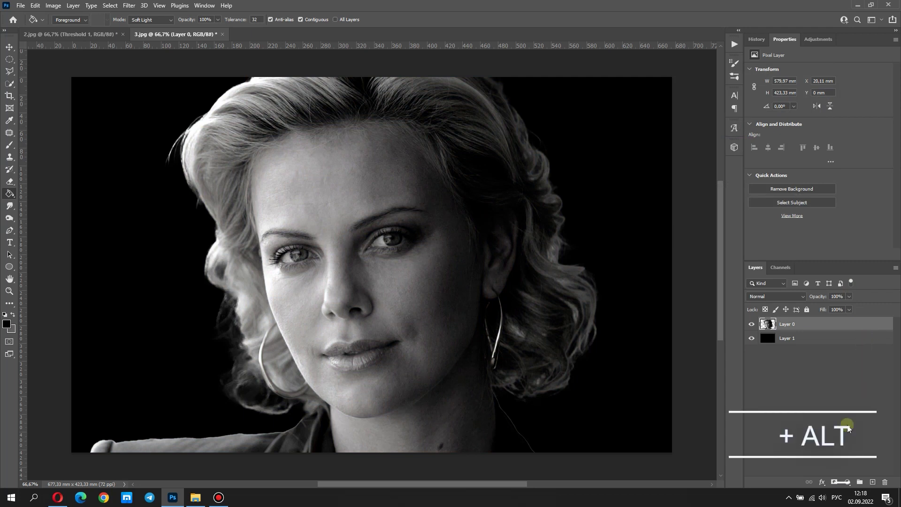
pyautogui.click(847, 482)
pyautogui.click(841, 463)
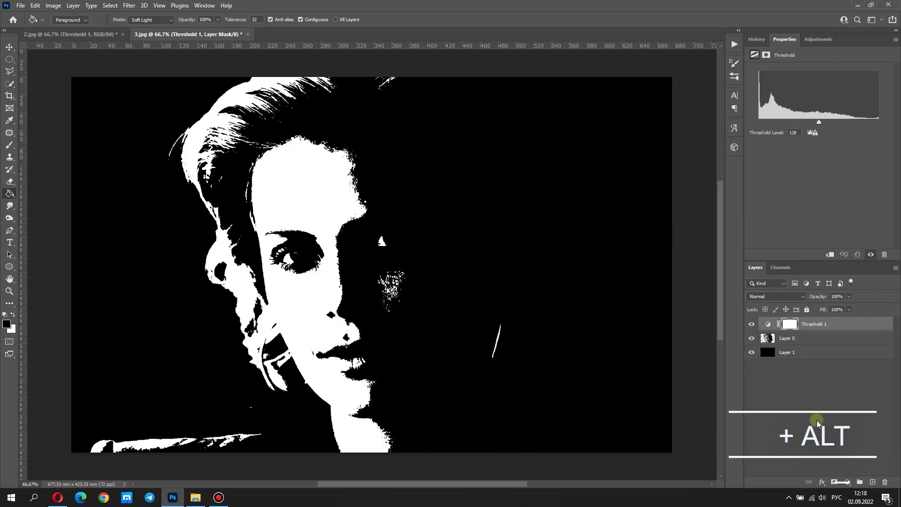
pyautogui.click(777, 296)
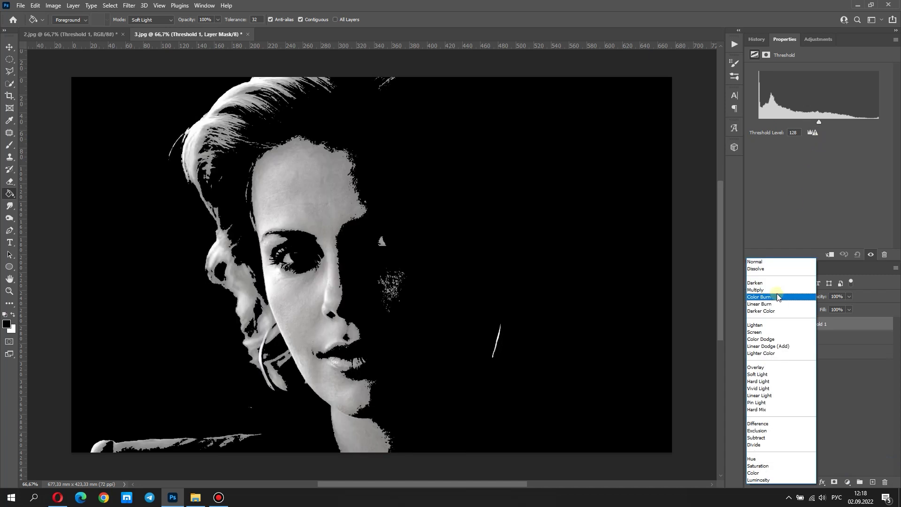
pyautogui.click(804, 296)
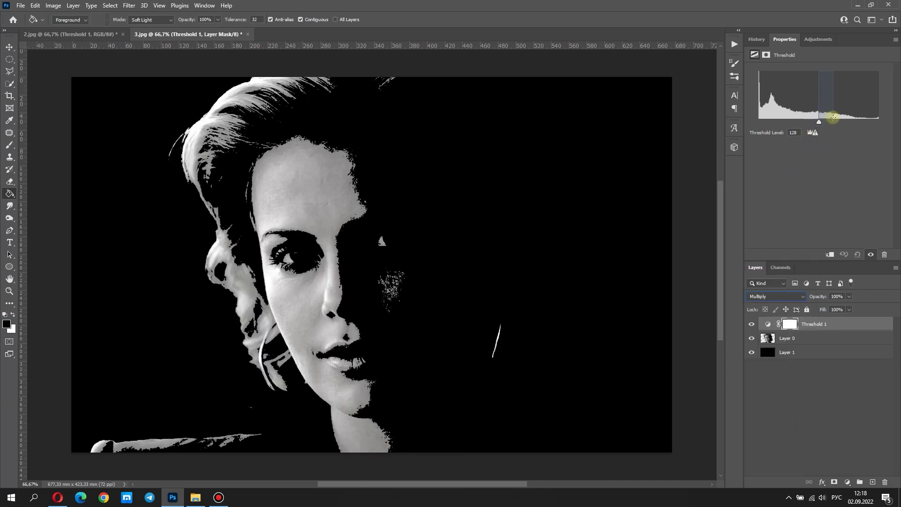
pyautogui.moveTo(818, 122); pyautogui.dragTo(807, 120)
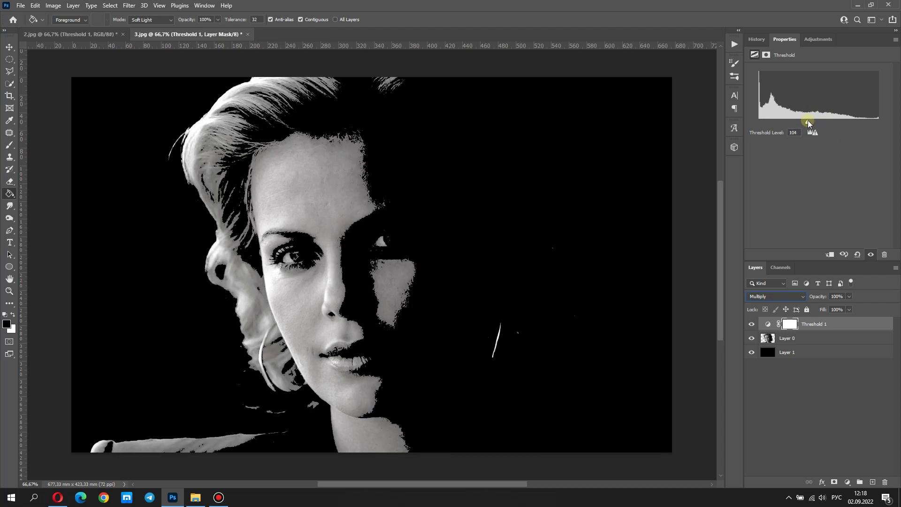
# Convert all three layers into a single smart object
pyautogui.keyDown('shift'); pyautogui.click(825, 353); pyautogui.keyUp('shift')
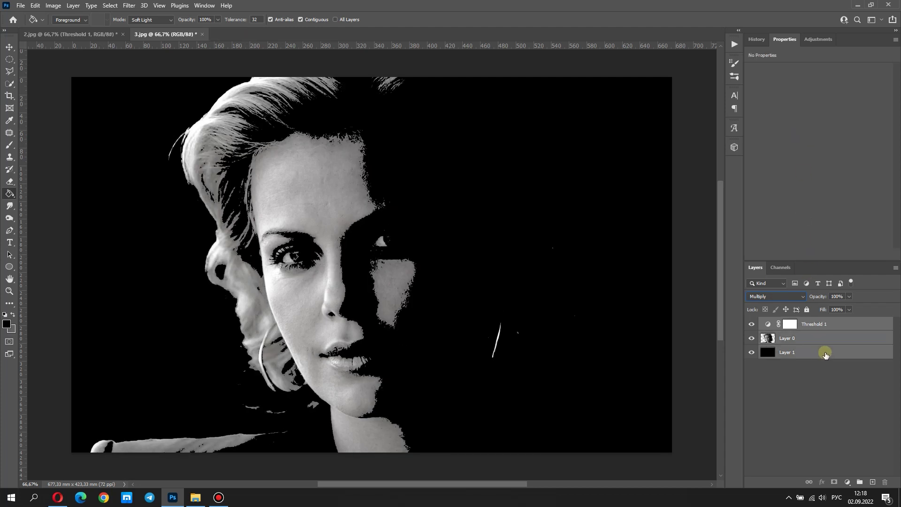
pyautogui.rightClick(826, 350)
pyautogui.click(793, 220)
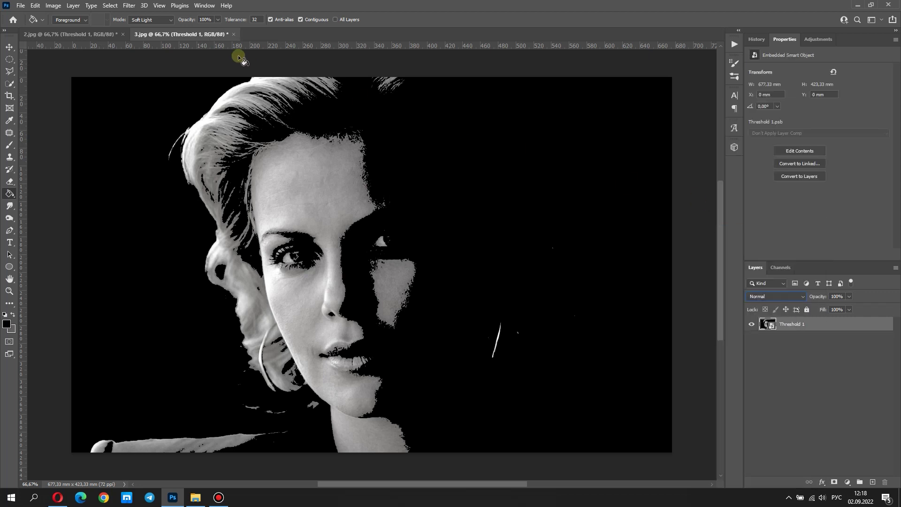
# Apply a Filter Gallery Cutout filter with 5 levels and low Edge Simplicity
pyautogui.click(135, 5)
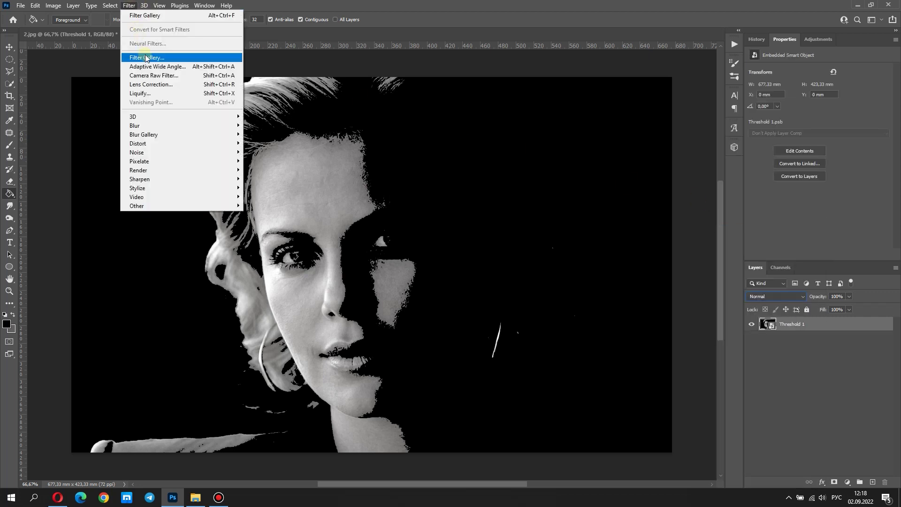
pyautogui.click(146, 56)
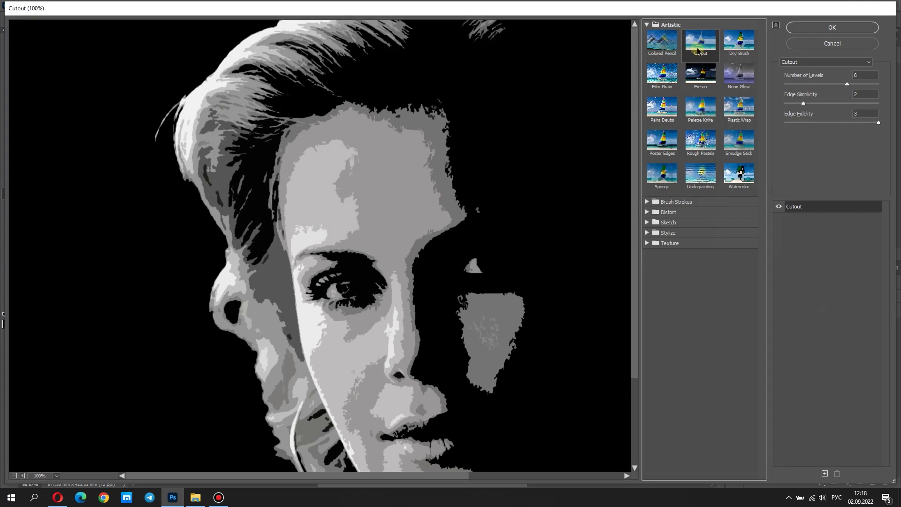
pyautogui.scroll(-5, 629, 172)
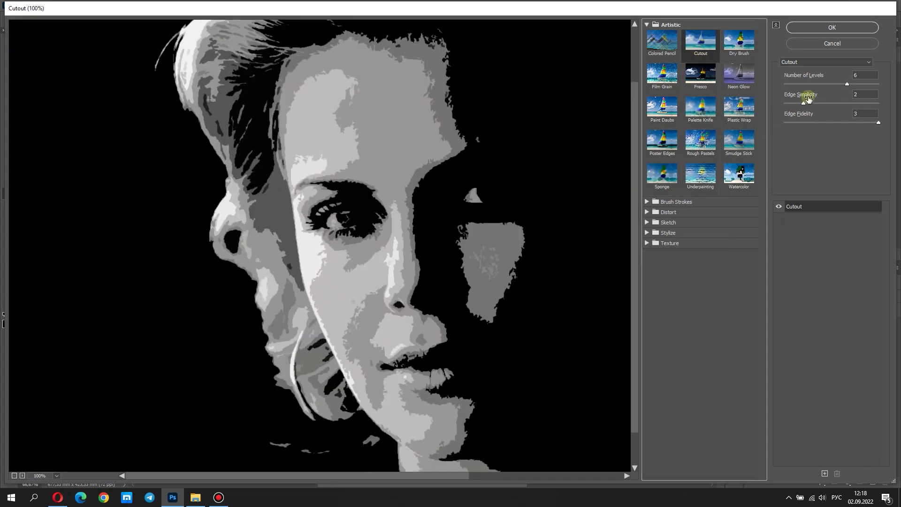
pyautogui.moveTo(848, 82)
pyautogui.mouseDown()
pyautogui.moveTo(827, 85)
pyautogui.moveTo(824, 107)
pyautogui.mouseUp()
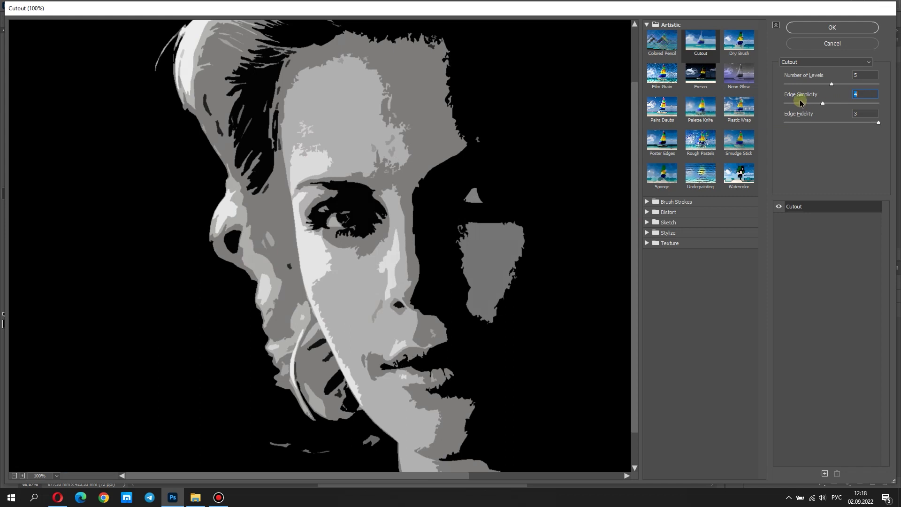
pyautogui.moveTo(822, 106); pyautogui.dragTo(771, 108)
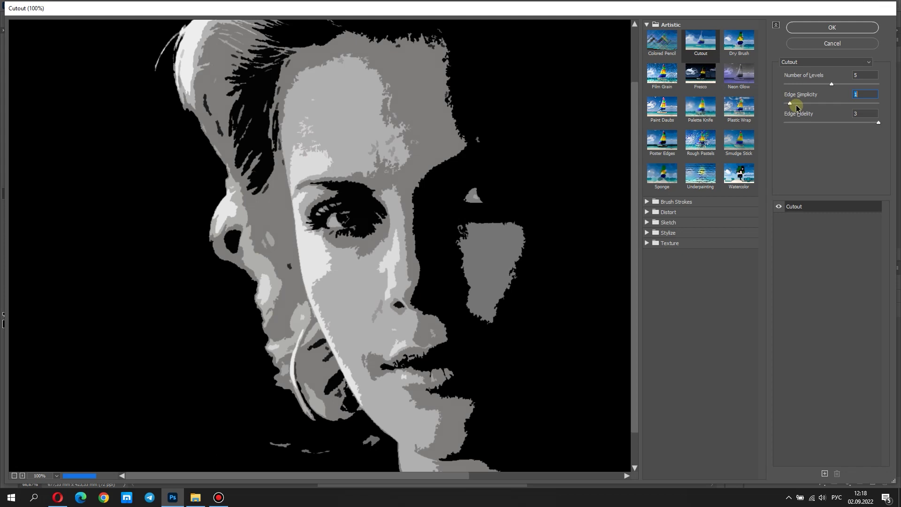
pyautogui.click(835, 30)
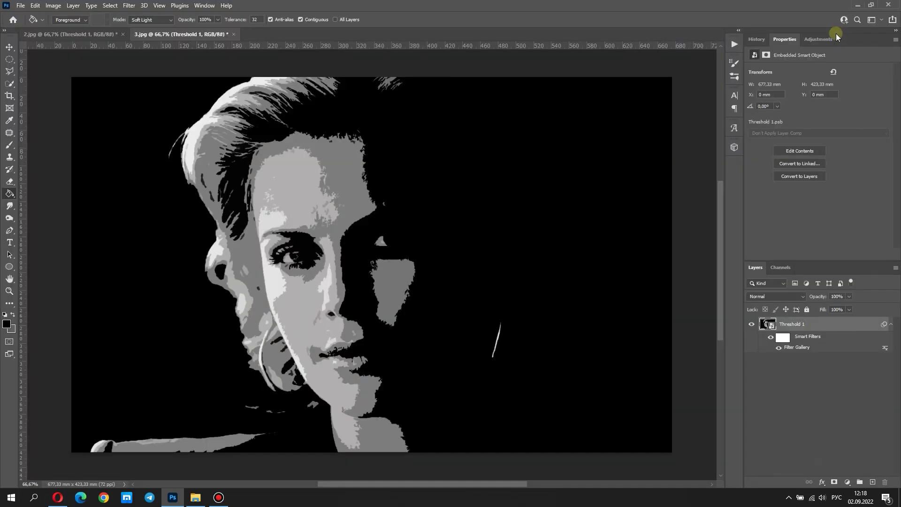
# Fade the Cutout smart filter to 58% opacity in its blending options
pyautogui.doubleClick(885, 349)
pyautogui.moveTo(618, 120); pyautogui.dragTo(599, 131)
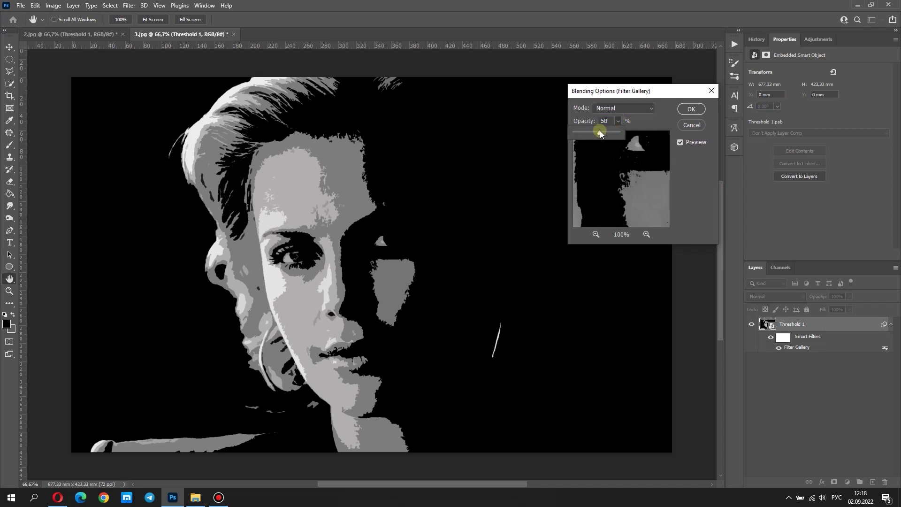
pyautogui.click(691, 109)
# Apply a Levels adjustment that brightens the portrait's highlights
pyautogui.click(53, 6)
pyautogui.moveTo(70, 34)
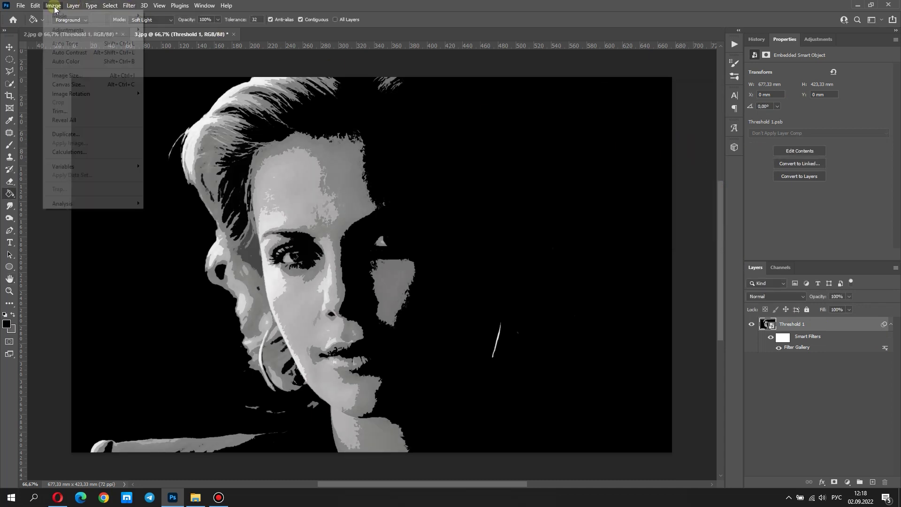
pyautogui.click(150, 38)
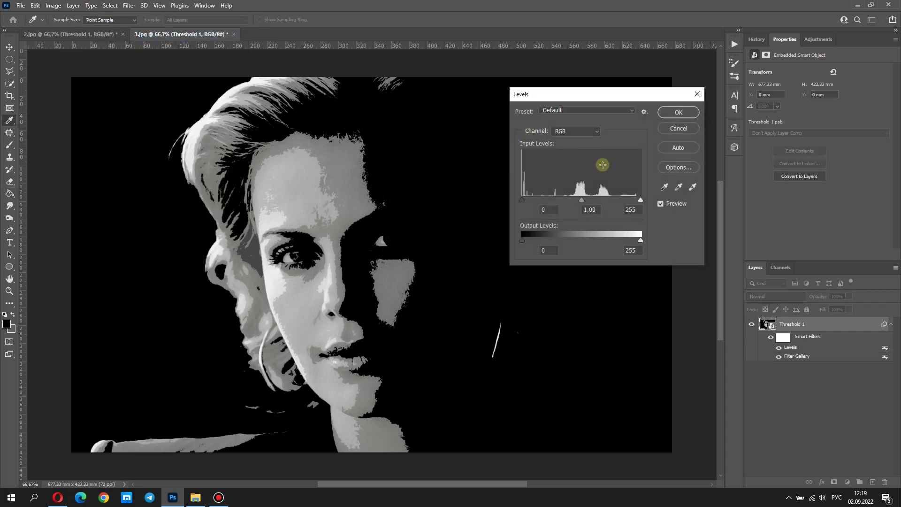
pyautogui.moveTo(639, 203); pyautogui.dragTo(609, 196)
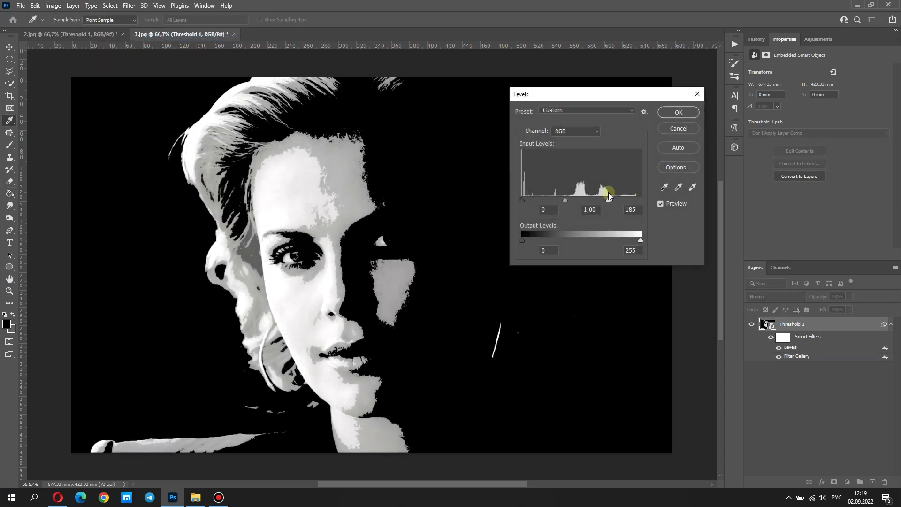
pyautogui.click(671, 115)
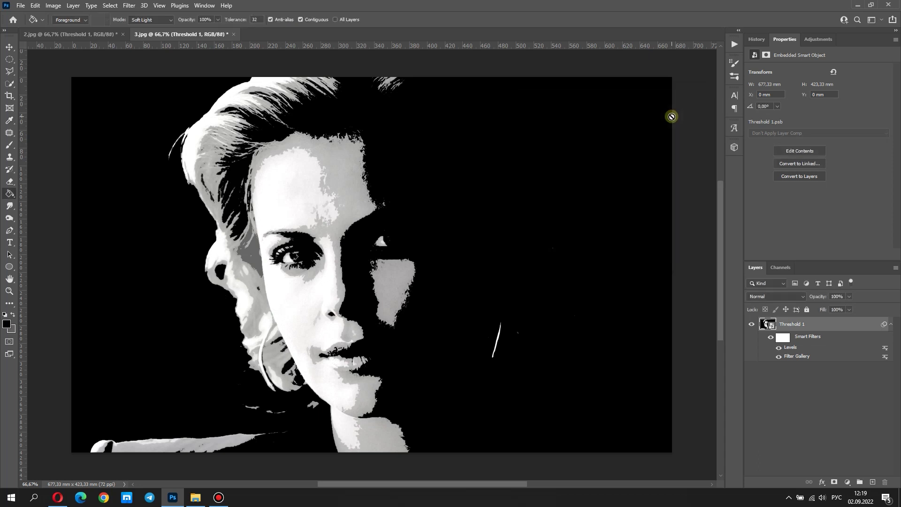
# On a new layer, draw a large circle around the face and fill it white
pyautogui.click(890, 324)
pyautogui.click(872, 482)
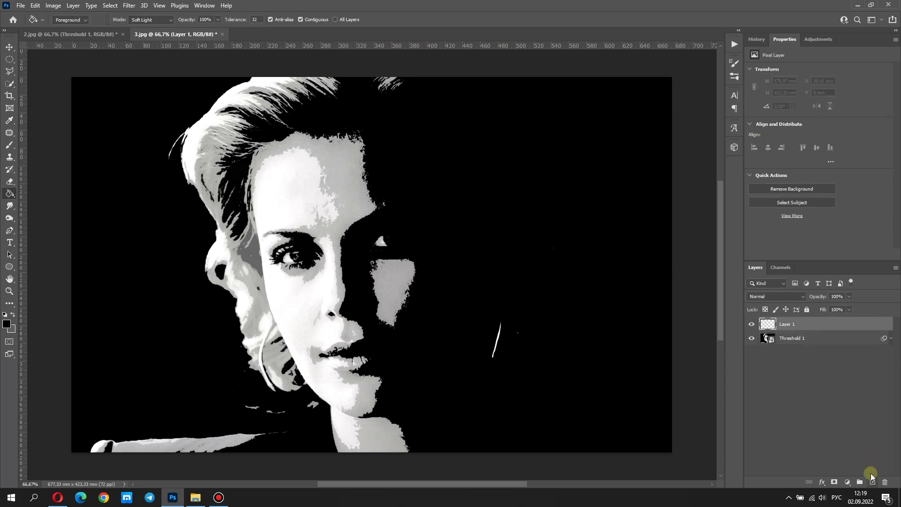
pyautogui.click(8, 60)
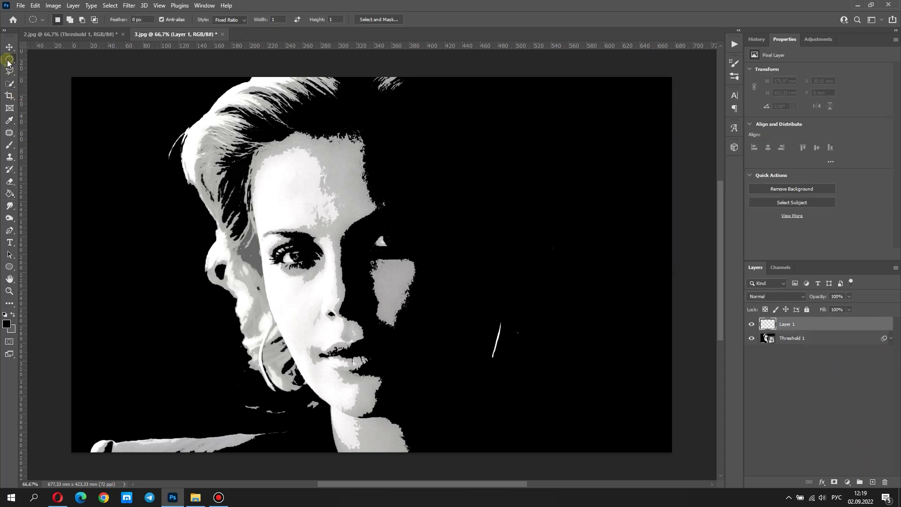
pyautogui.moveTo(166, 85); pyautogui.dragTo(575, 448)
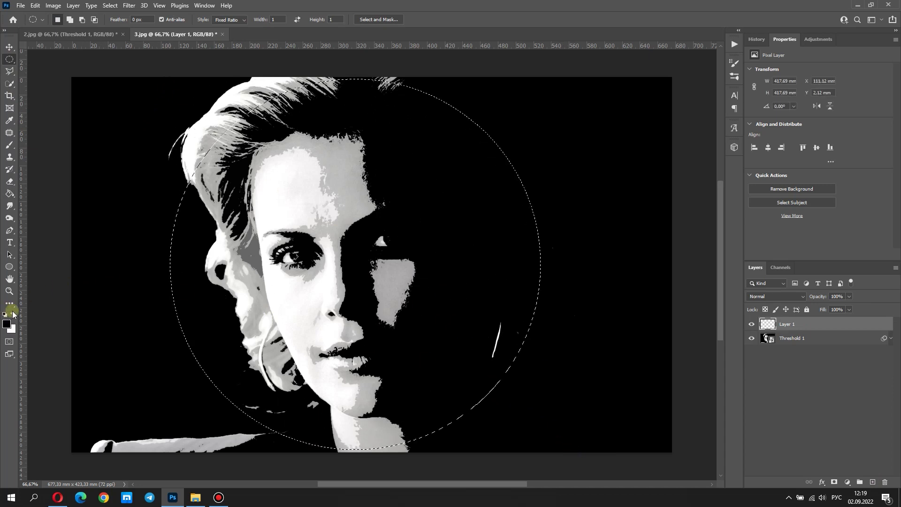
pyautogui.click(12, 314)
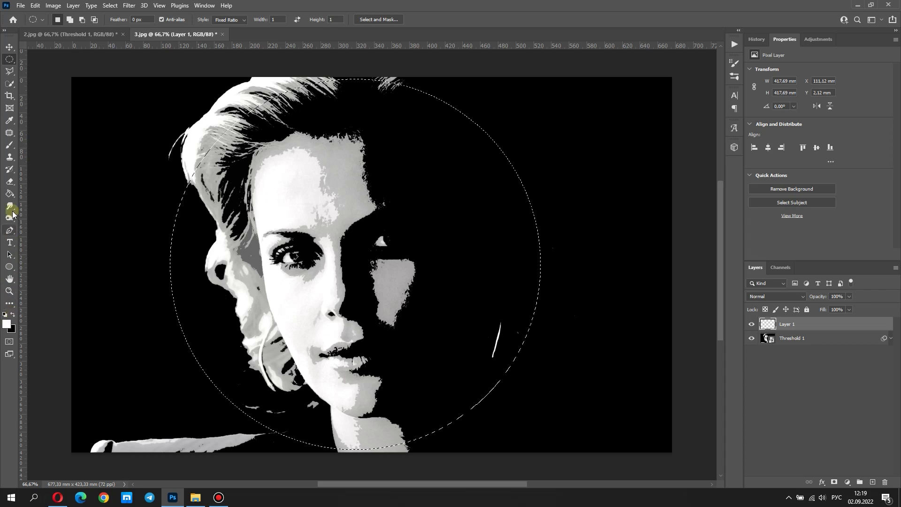
pyautogui.click(12, 192)
pyautogui.click(298, 282)
# Move the white circle layer below the portrait and deselect the circle
pyautogui.moveTo(840, 326); pyautogui.dragTo(841, 355)
pyautogui.click(769, 323)
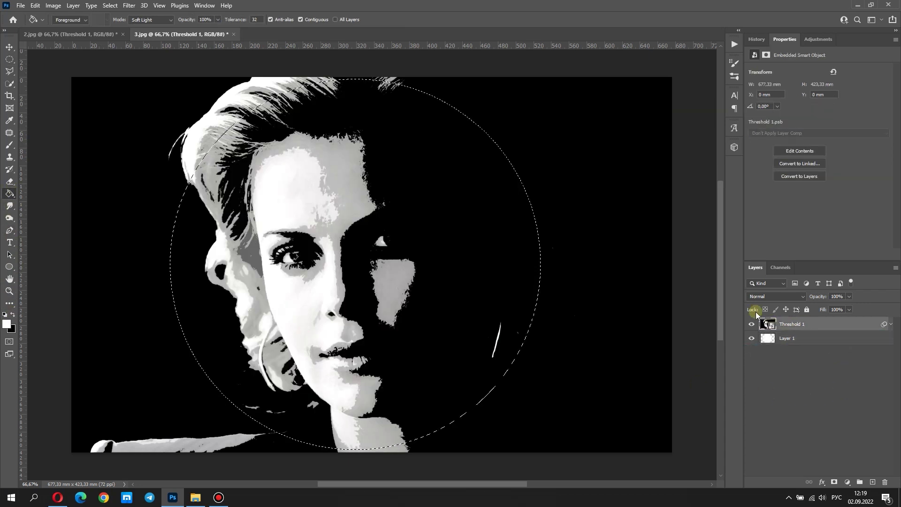
pyautogui.click(109, 5)
pyautogui.click(119, 23)
pyautogui.rightClick(780, 327)
# Clip the portrait to the circle and fill a new bottom layer with gray 787676
pyautogui.click(769, 292)
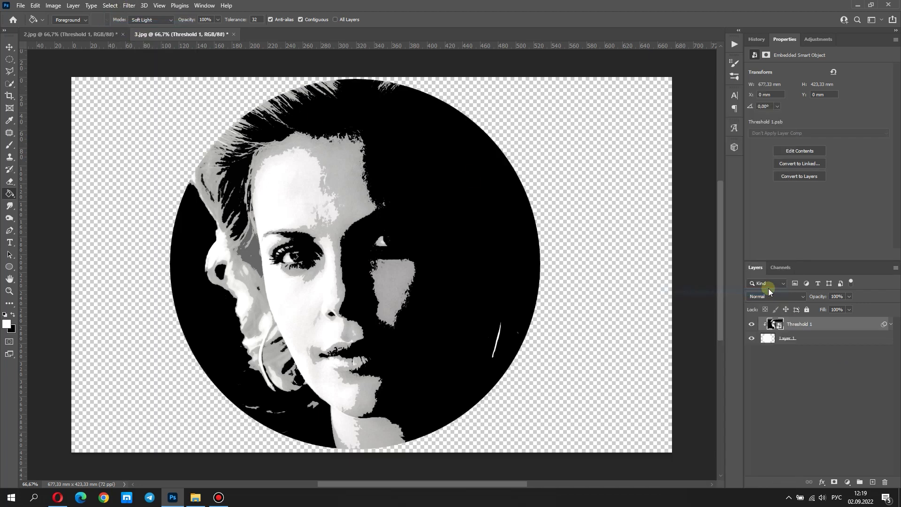
pyautogui.click(872, 482)
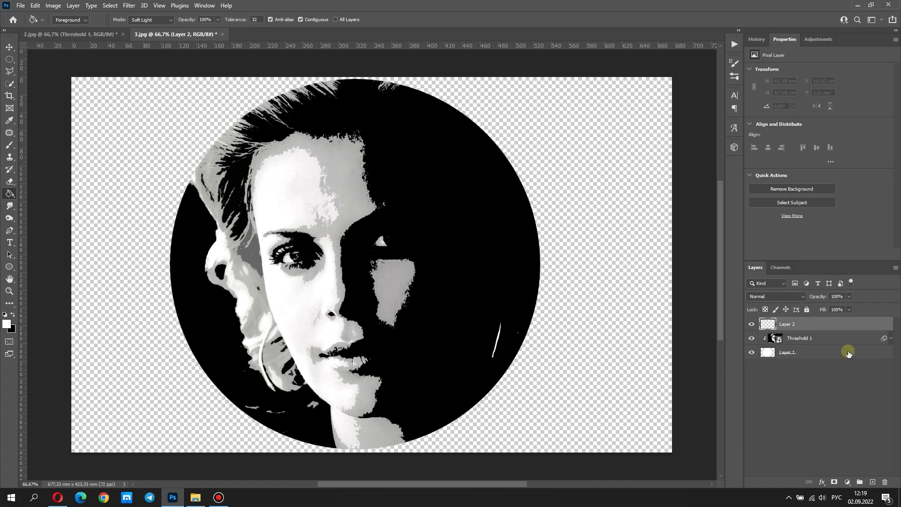
pyautogui.moveTo(845, 324); pyautogui.dragTo(840, 379)
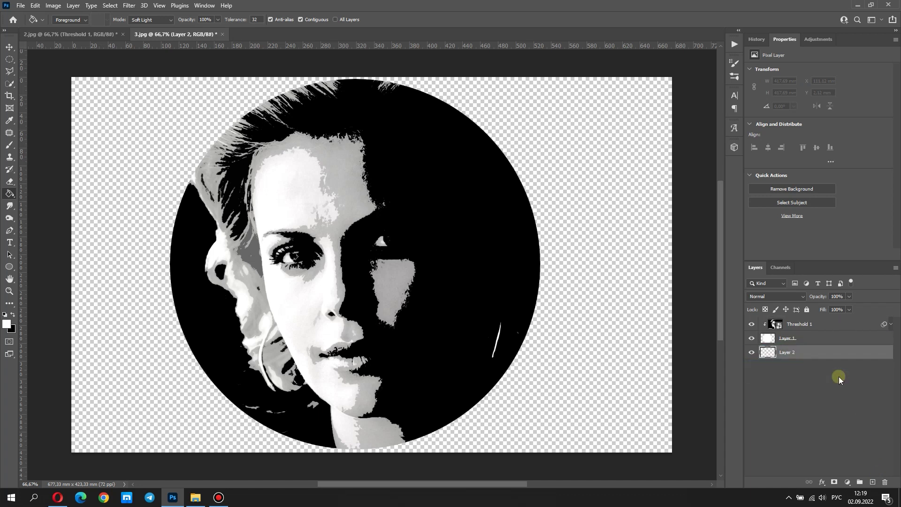
pyautogui.click(7, 322)
pyautogui.click(654, 249)
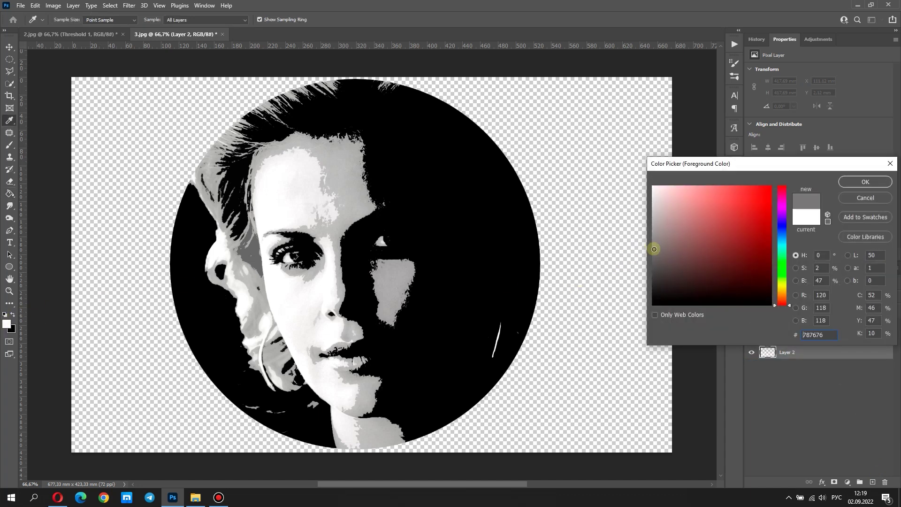
pyautogui.click(854, 183)
pyautogui.hotkey('alt', 'BackSpace')
# Give the gray background layer a noisy Pattern Overlay layer style
pyautogui.doubleClick(800, 349)
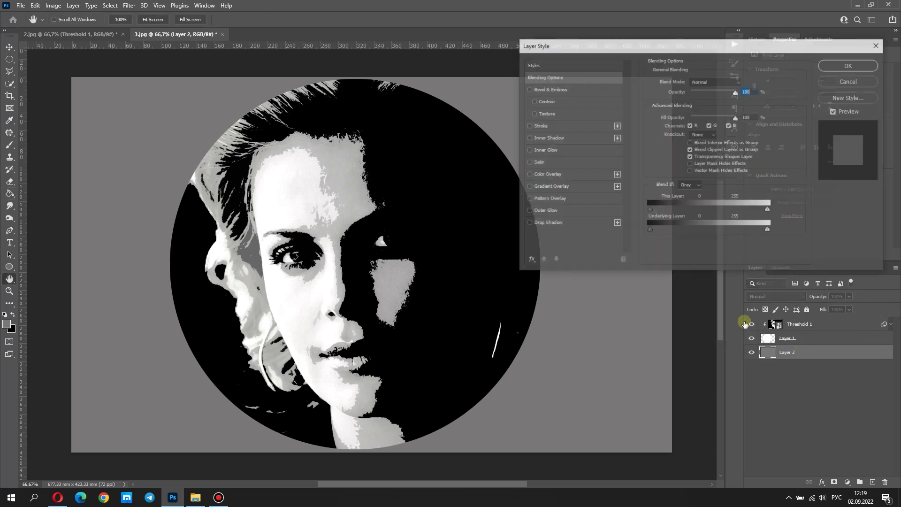
pyautogui.click(582, 197)
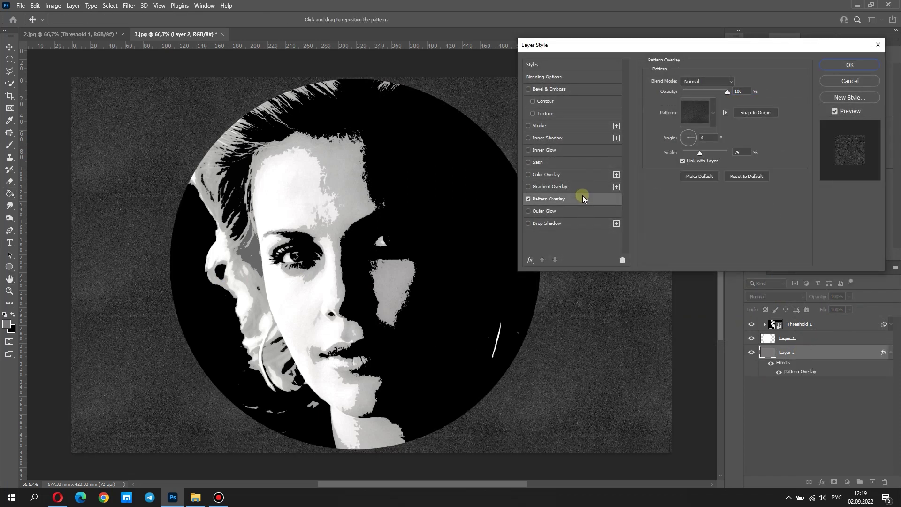
pyautogui.click(839, 69)
pyautogui.click(795, 323)
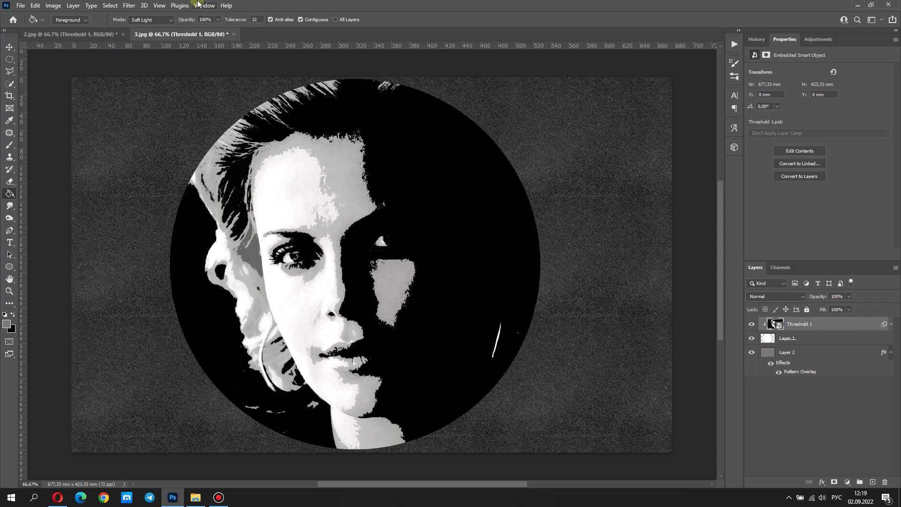
# Free-transform the portrait smart object to scale it slightly smaller and shift it right
pyautogui.click(35, 6)
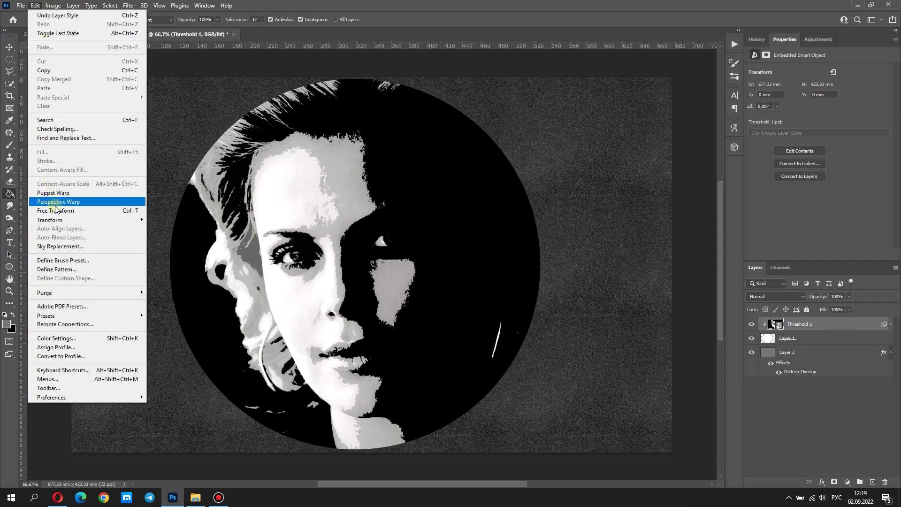
pyautogui.click(57, 210)
pyautogui.click(471, 192)
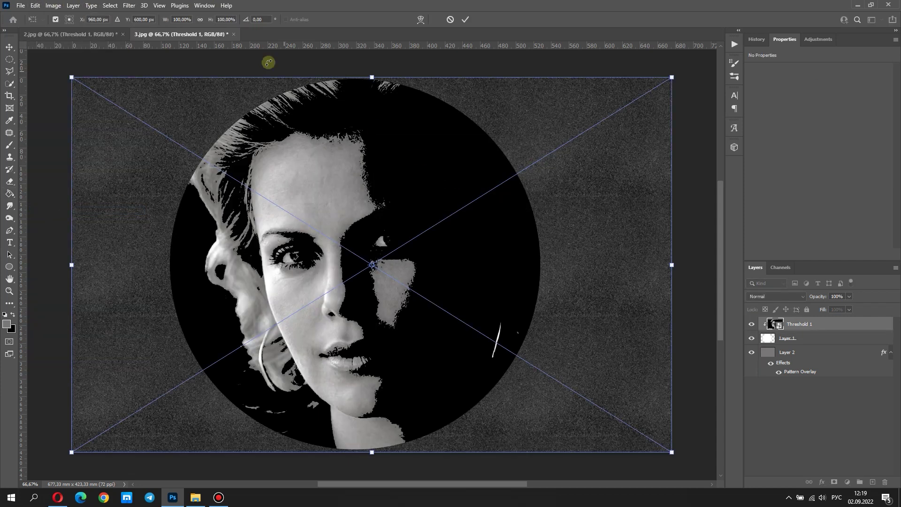
pyautogui.moveTo(72, 76); pyautogui.dragTo(86, 80)
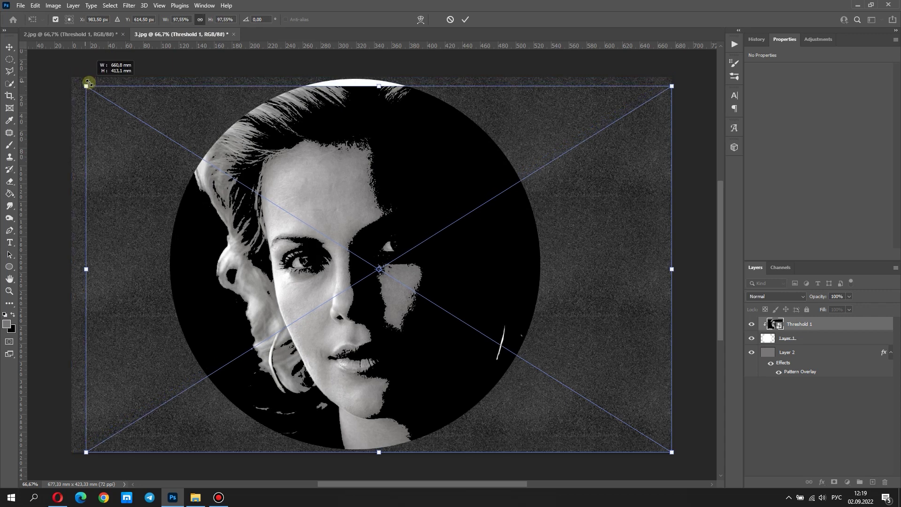
pyautogui.moveTo(180, 115); pyautogui.dragTo(218, 129)
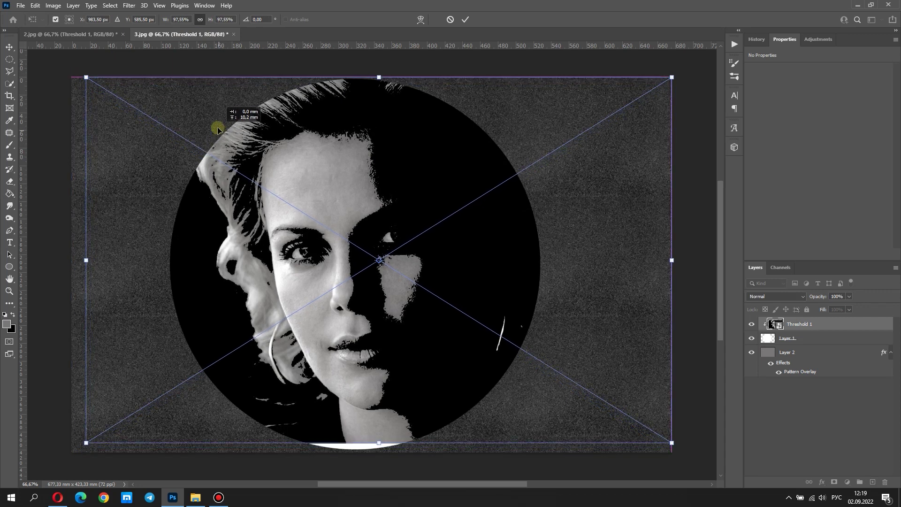
pyautogui.moveTo(90, 446); pyautogui.dragTo(77, 451)
pyautogui.moveTo(347, 388); pyautogui.dragTo(370, 388)
pyautogui.click(469, 21)
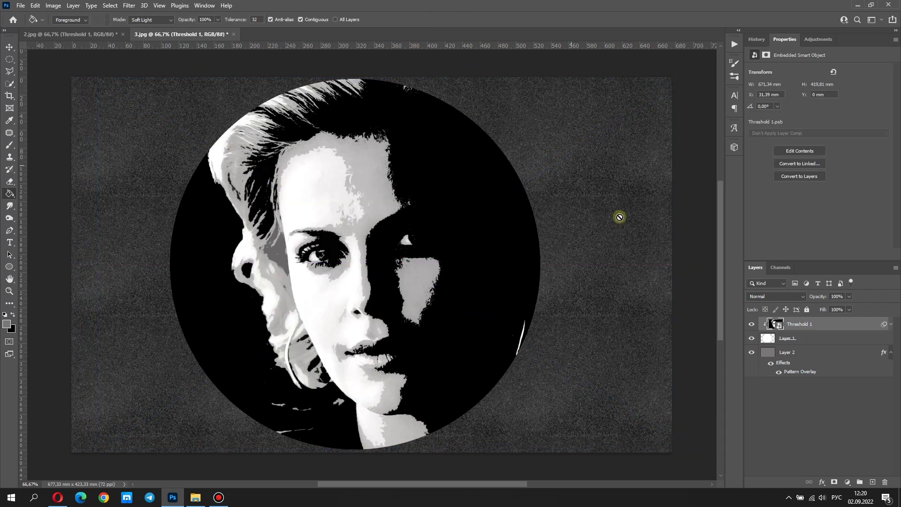
# Add Outer Glow and Inner Glow styles to the white circle layer
pyautogui.click(858, 340)
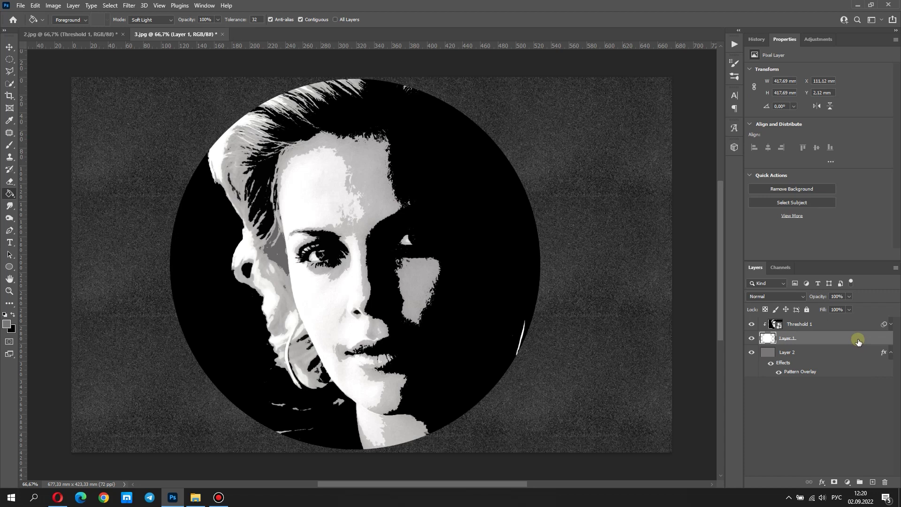
pyautogui.doubleClick(858, 340)
pyautogui.click(589, 216)
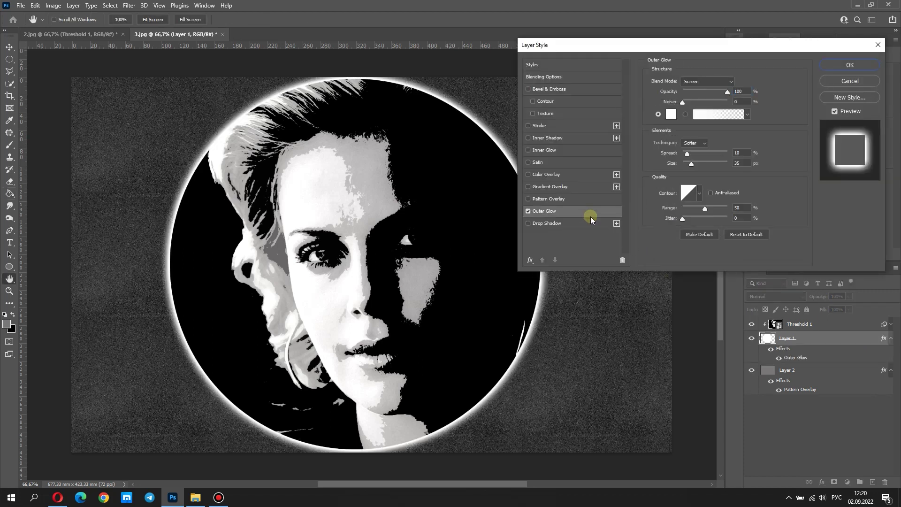
pyautogui.click(574, 149)
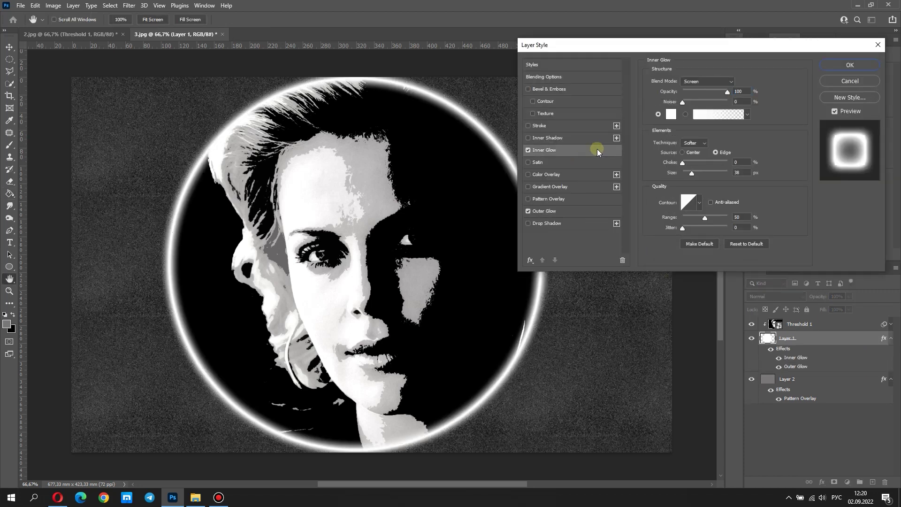
pyautogui.click(843, 66)
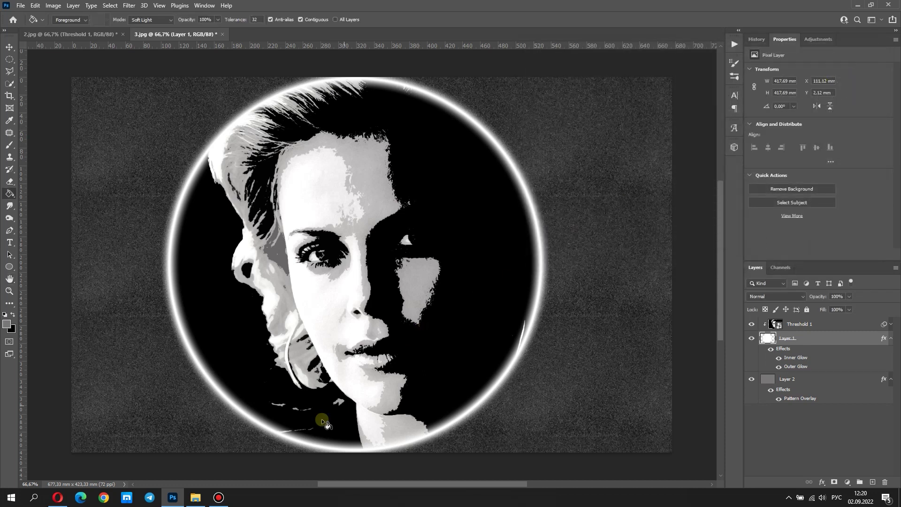
# Open 4.jpg from File Explorer in Adobe Photoshop 2021
pyautogui.click(195, 497)
pyautogui.rightClick(533, 142)
pyautogui.moveTo(422, 279)
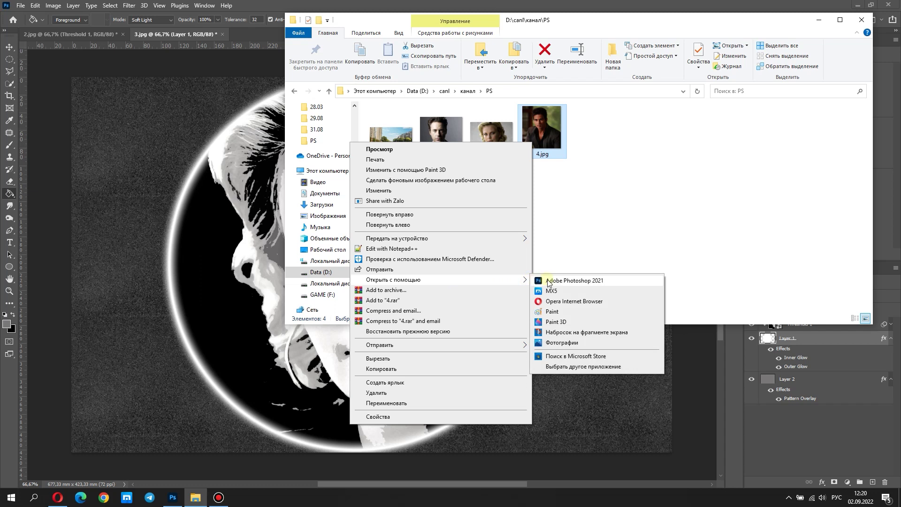
pyautogui.click(554, 280)
pyautogui.click(480, 203)
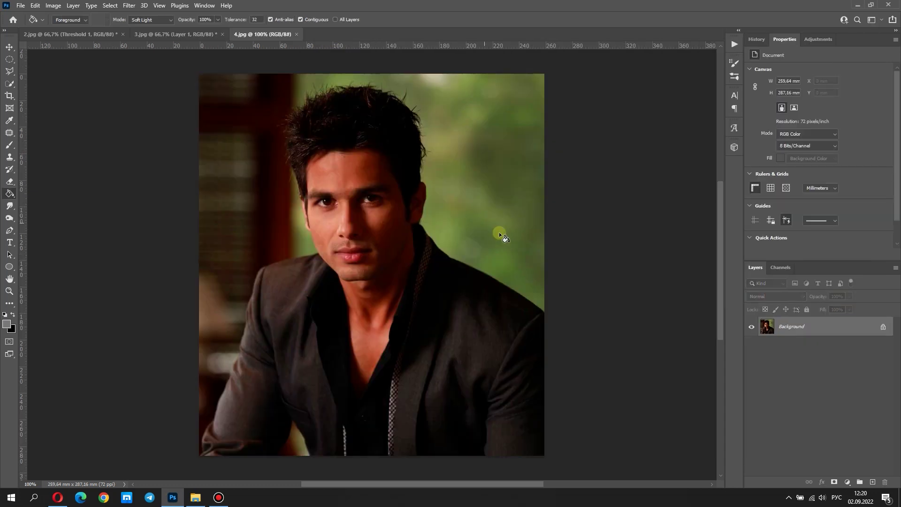
# Unlock the Background layer, remove the background and apply the resulting mask
pyautogui.click(882, 328)
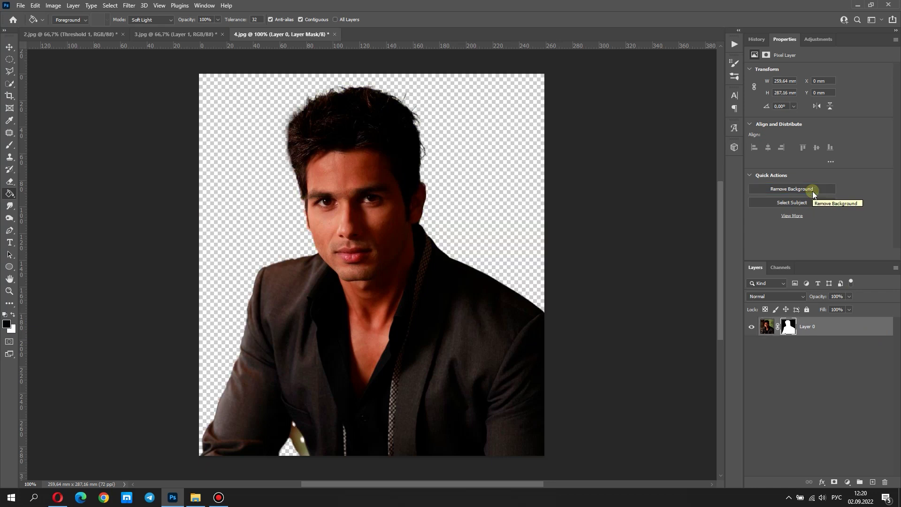
pyautogui.rightClick(788, 328)
pyautogui.click(798, 359)
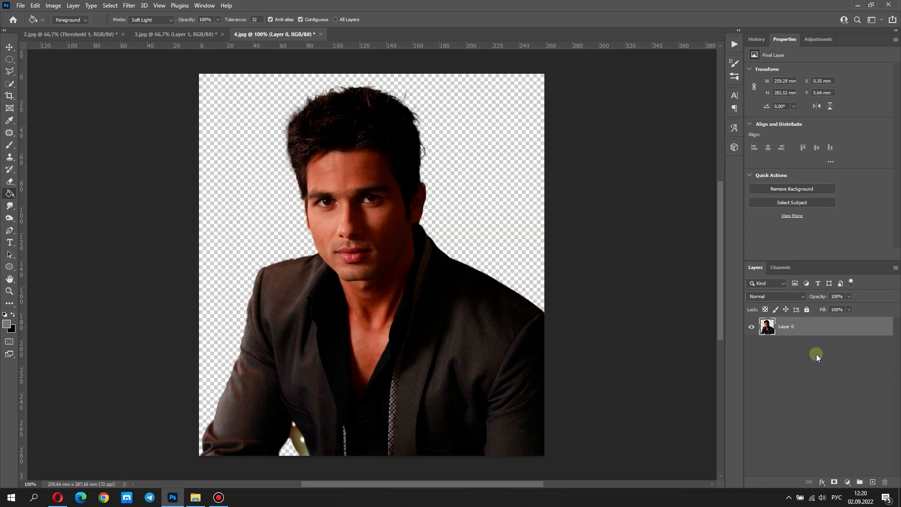
# Add a black-filled layer beneath the cut-out portrait on Layer 0
pyautogui.click(868, 478)
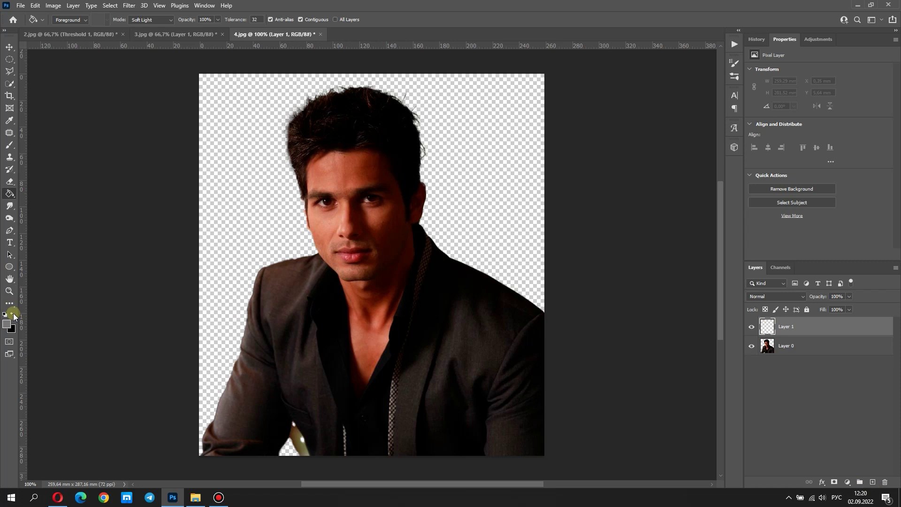
pyautogui.click(237, 243)
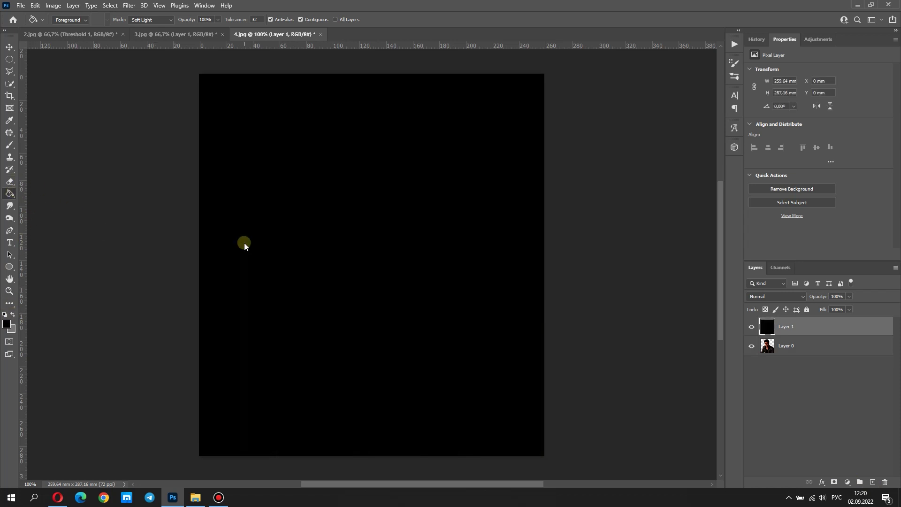
pyautogui.moveTo(789, 333); pyautogui.dragTo(795, 369)
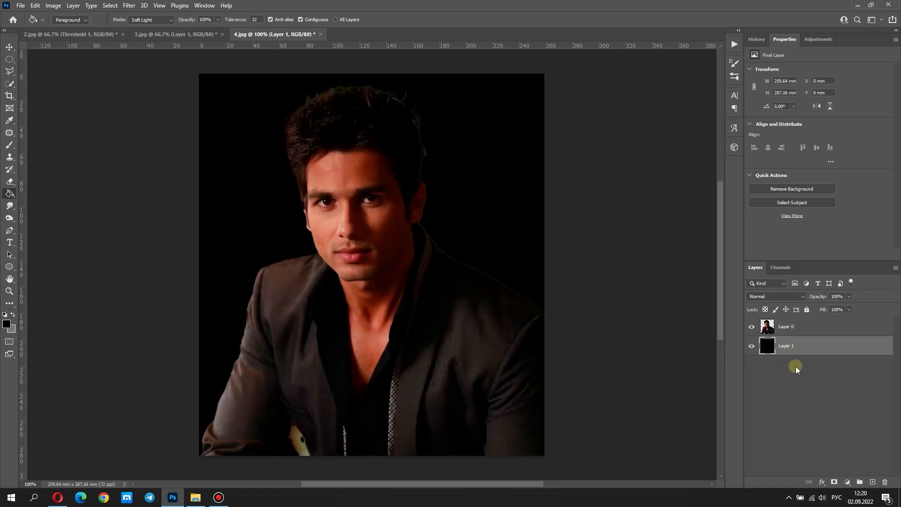
pyautogui.click(774, 331)
pyautogui.click(53, 6)
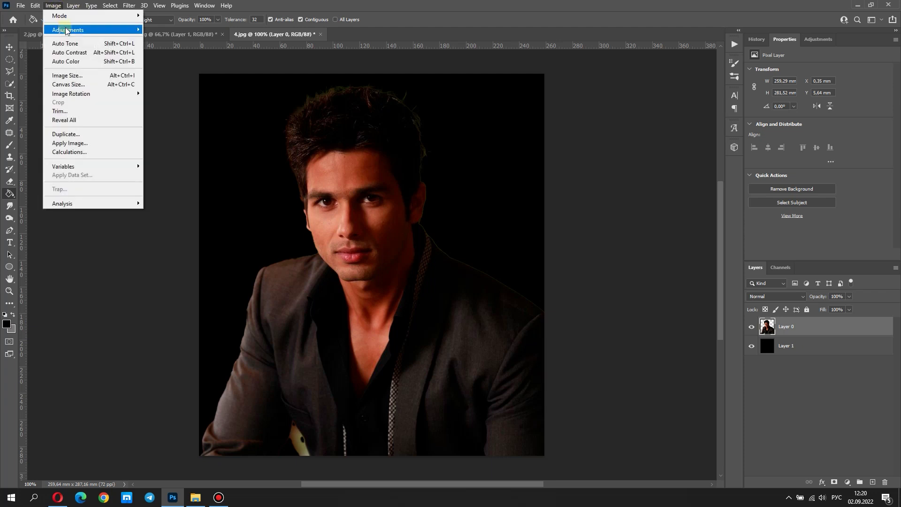
# Use Hue/Saturation to set Saturation near -94 and raise Lightness slightly
pyautogui.moveTo(67, 29)
pyautogui.click(169, 79)
pyautogui.moveTo(710, 165); pyautogui.dragTo(666, 164)
pyautogui.moveTo(711, 190); pyautogui.dragTo(718, 193)
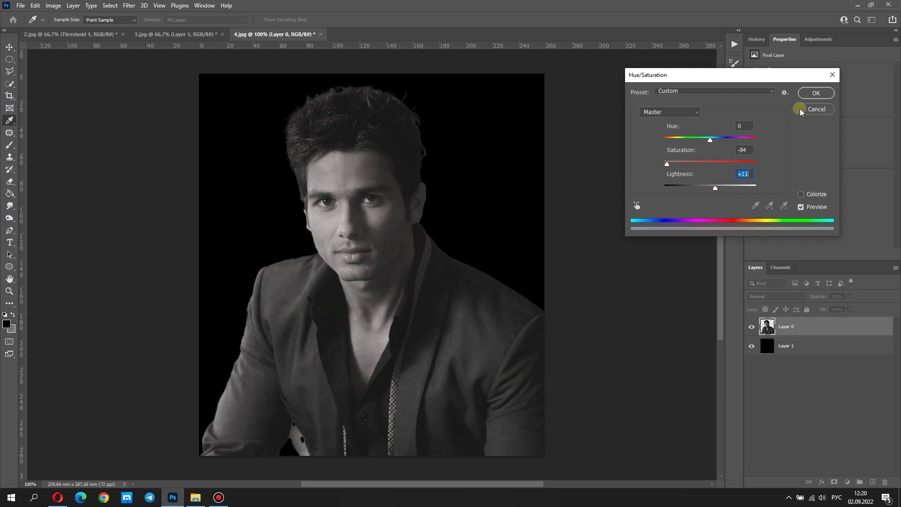
pyautogui.click(811, 93)
# Add a Threshold adjustment layer at level 107 with Multiply blend mode
pyautogui.click(846, 482)
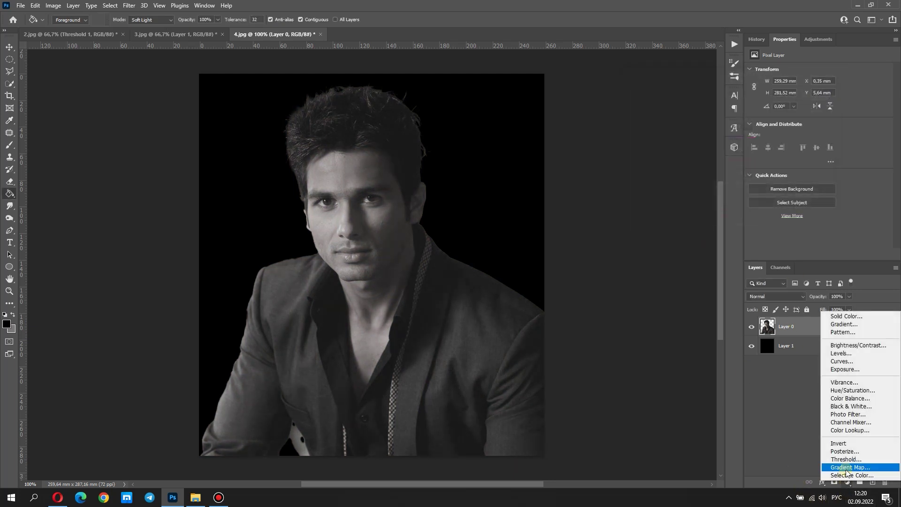
pyautogui.click(815, 457)
pyautogui.moveTo(818, 122); pyautogui.dragTo(809, 122)
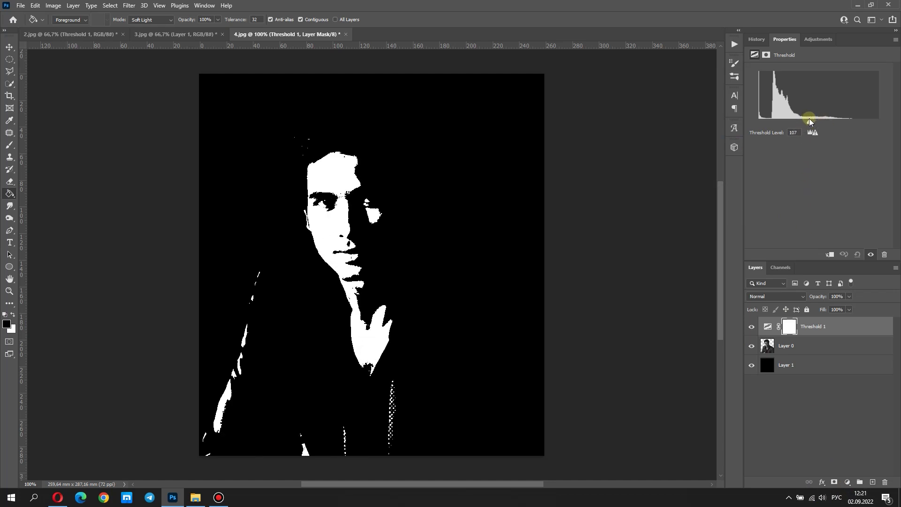
pyautogui.click(779, 296)
pyautogui.click(788, 290)
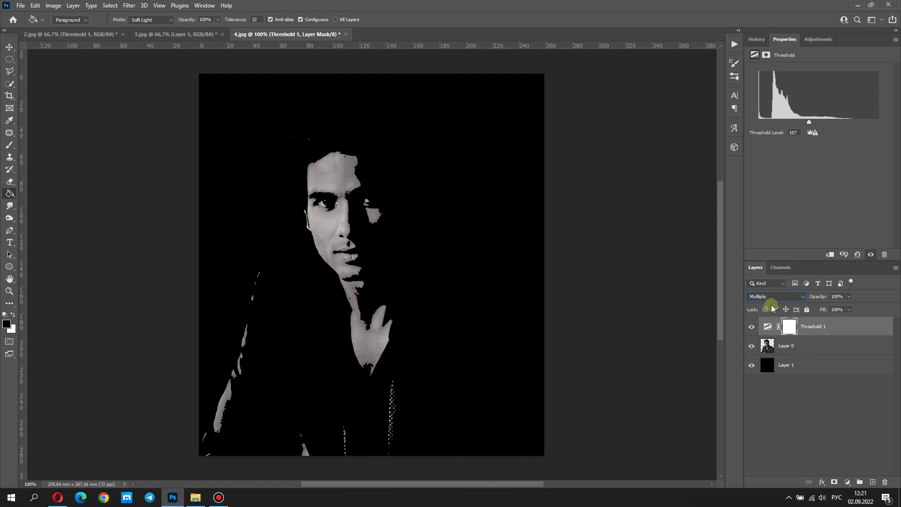
# Convert all three layers into one smart object
pyautogui.keyDown('shift'); pyautogui.click(802, 366); pyautogui.keyUp('shift')
pyautogui.rightClick(801, 359)
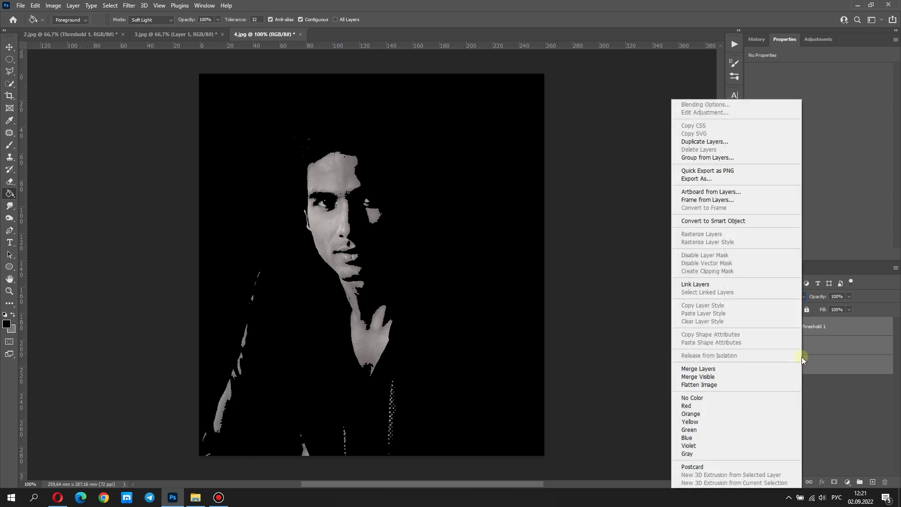
pyautogui.click(753, 223)
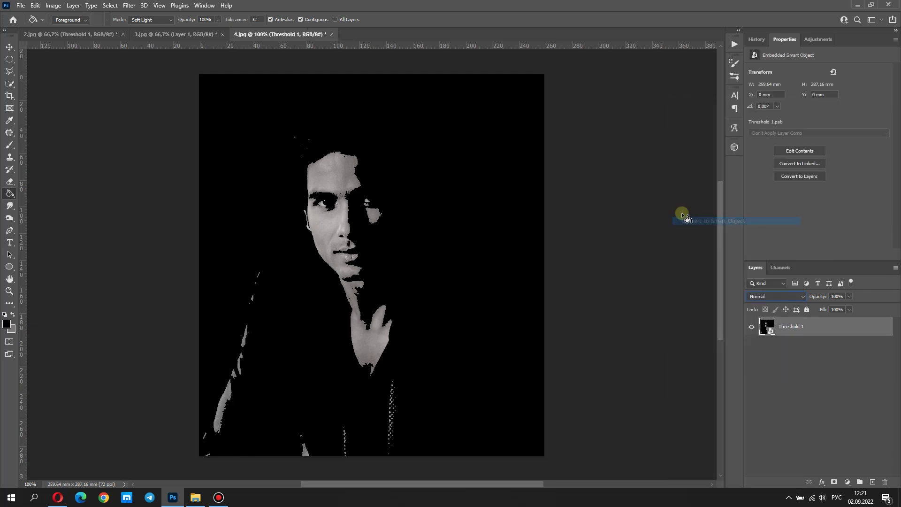
# Apply the Filter Gallery's Artistic Cutout filter with 6 levels to the Threshold 1 smart object
pyautogui.click(128, 6)
pyautogui.click(140, 56)
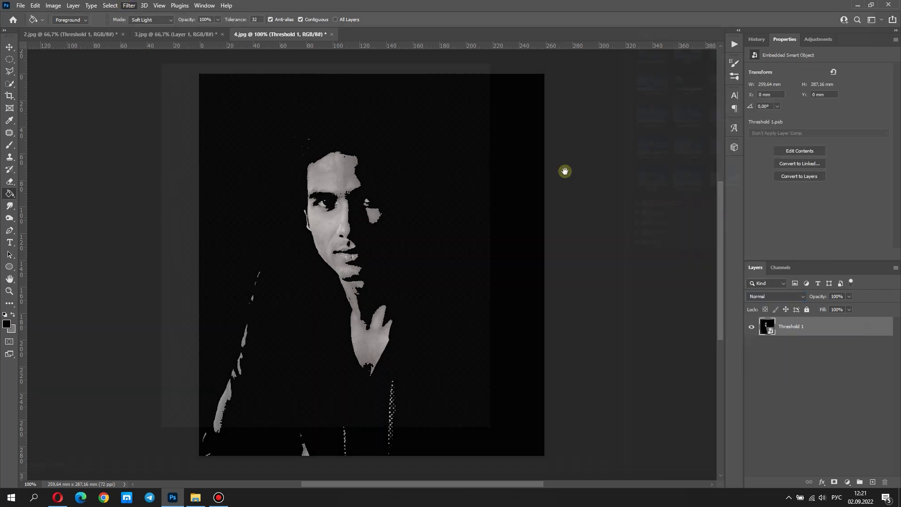
pyautogui.click(700, 42)
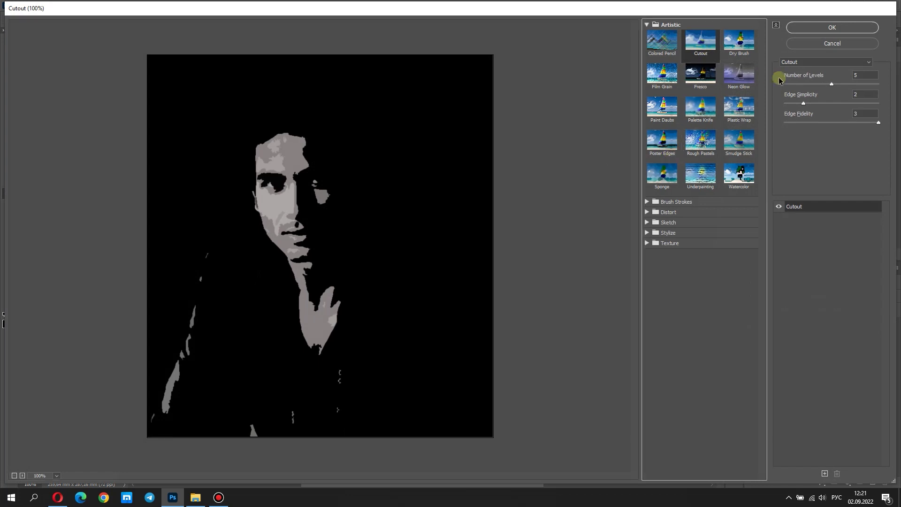
pyautogui.moveTo(831, 87); pyautogui.dragTo(852, 80)
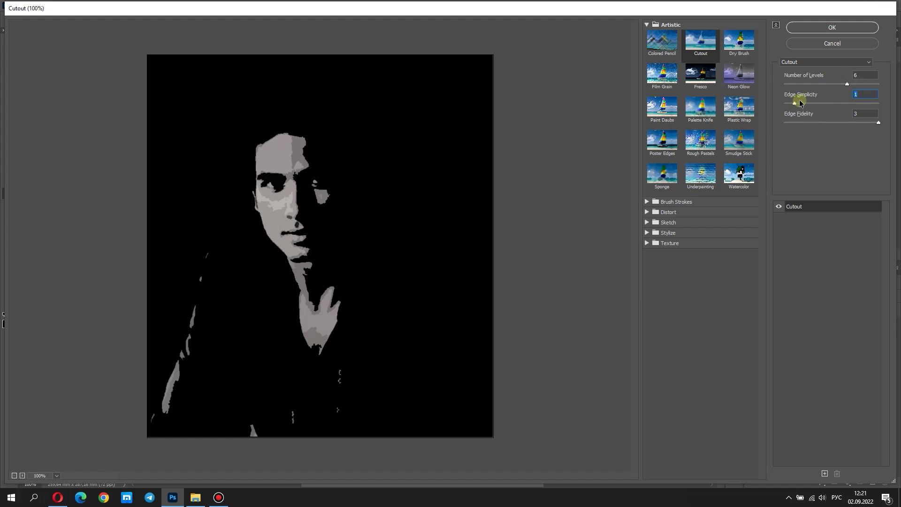
pyautogui.click(850, 28)
# Apply a Levels adjustment to the portrait with the white input set to 152
pyautogui.click(53, 5)
pyautogui.moveTo(67, 30)
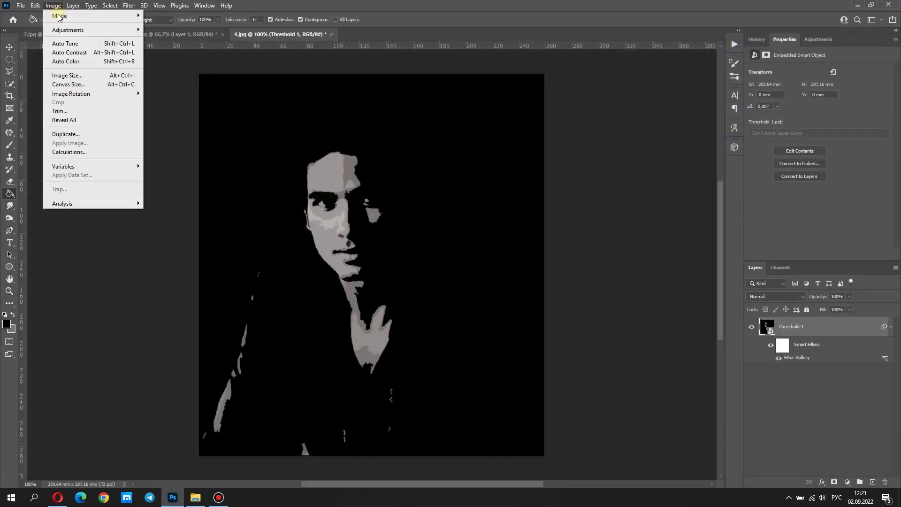
pyautogui.click(159, 40)
pyautogui.moveTo(640, 199); pyautogui.dragTo(588, 199)
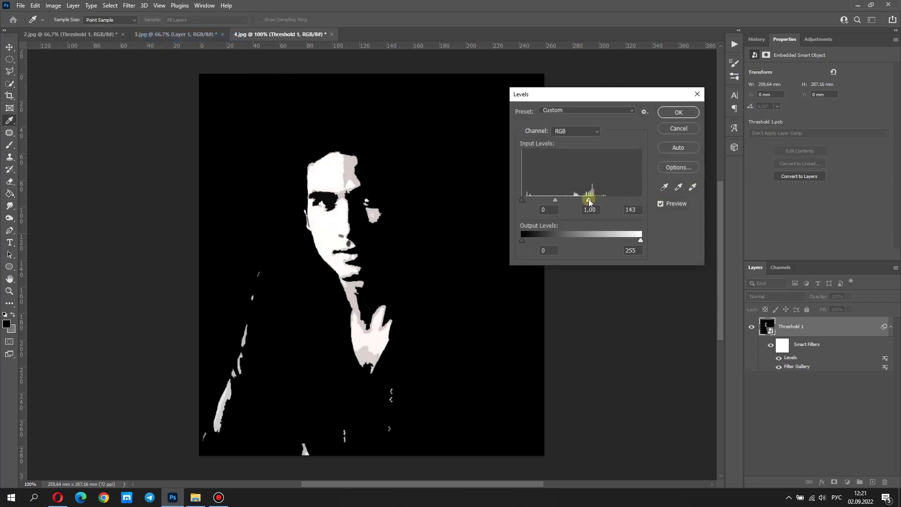
pyautogui.click(593, 200)
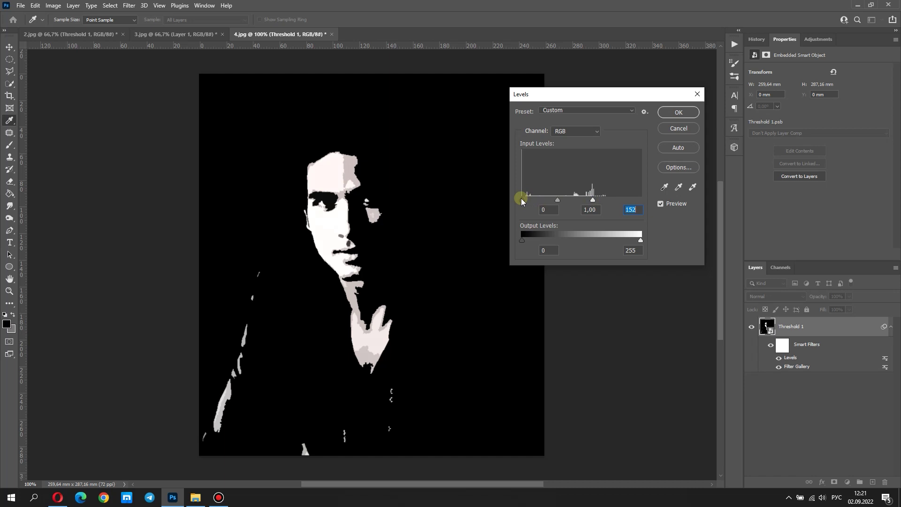
pyautogui.click(679, 112)
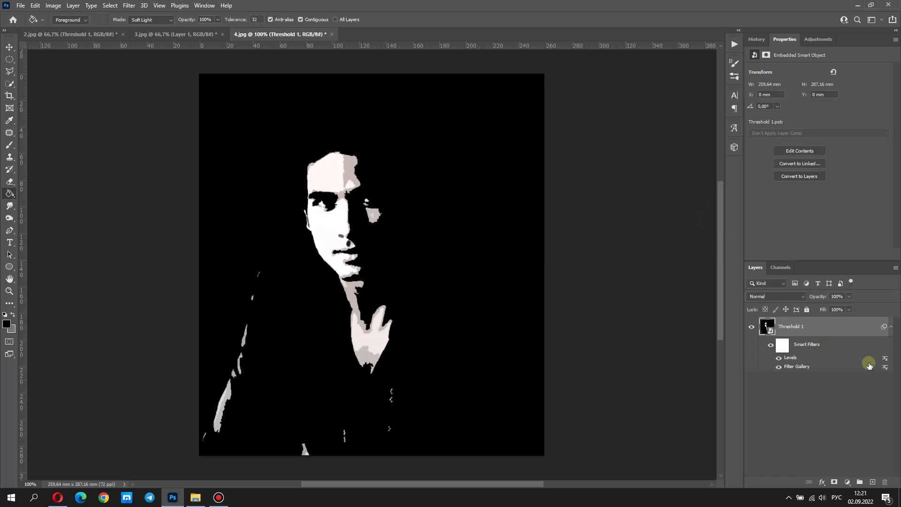
# Fade the Filter Gallery Cutout to about 57%, collapse smart filters, and add Layer 1
pyautogui.click(884, 368)
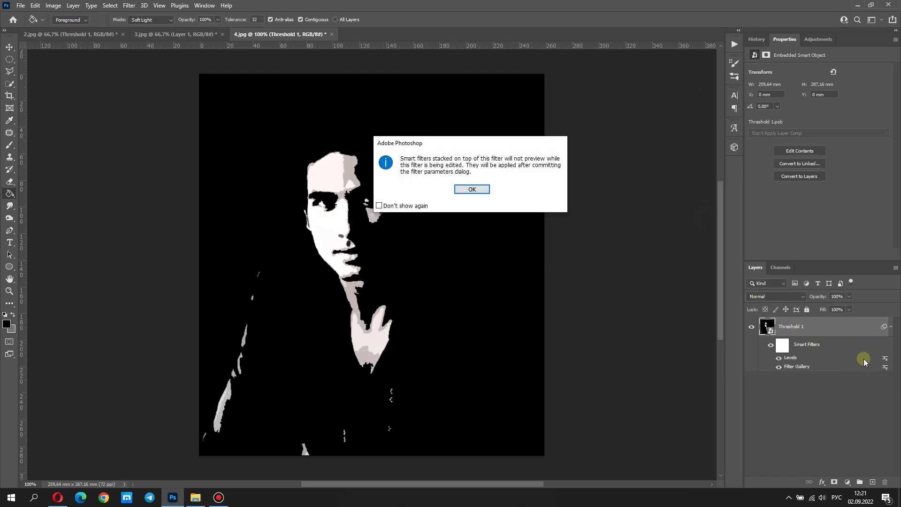
pyautogui.click(472, 189)
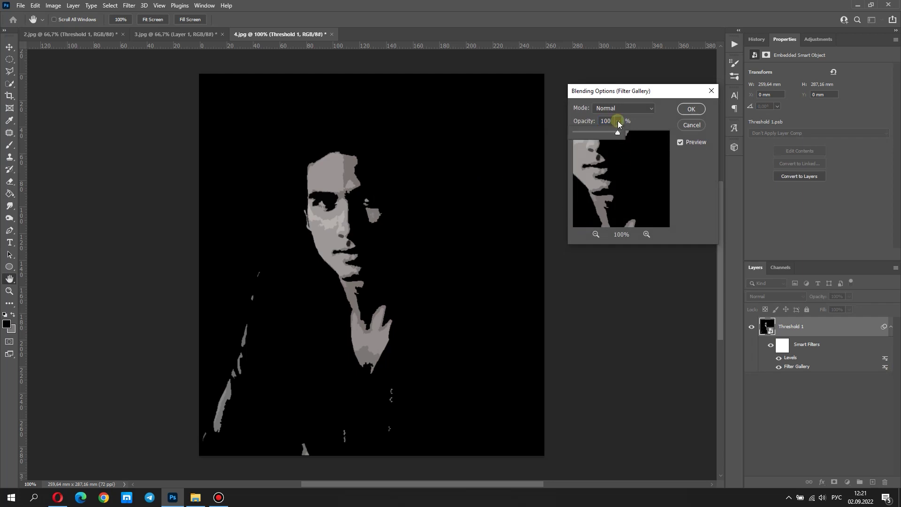
pyautogui.click(691, 108)
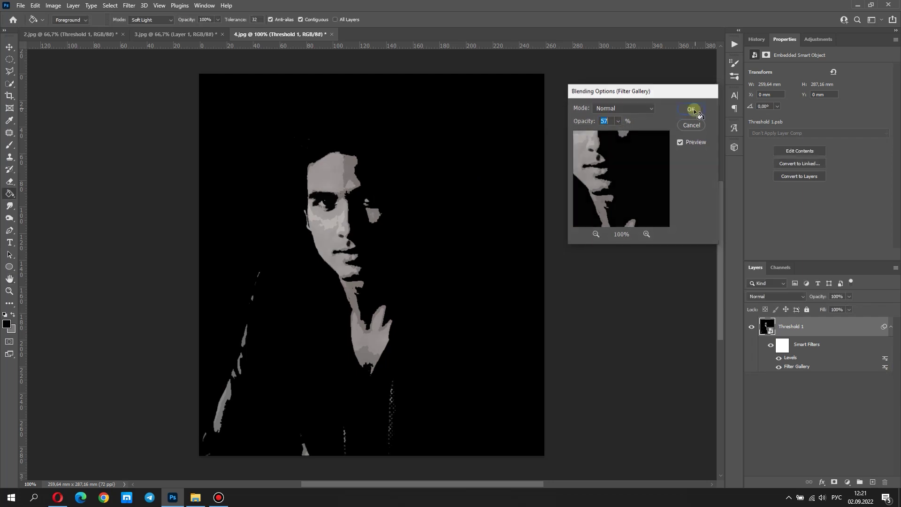
pyautogui.click(890, 328)
pyautogui.click(872, 482)
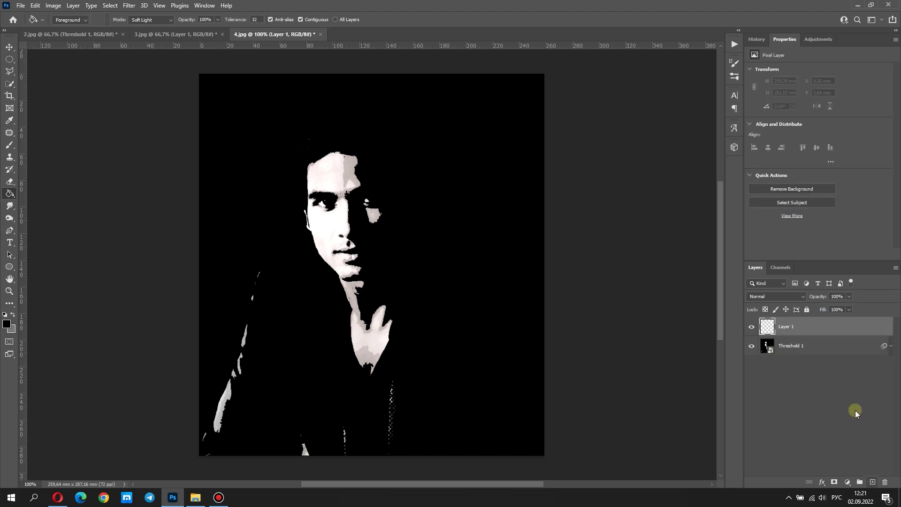
# Move the new layer below Threshold 1, fill it grey, and hide the portrait
pyautogui.moveTo(837, 333); pyautogui.dragTo(791, 370)
pyautogui.click(13, 313)
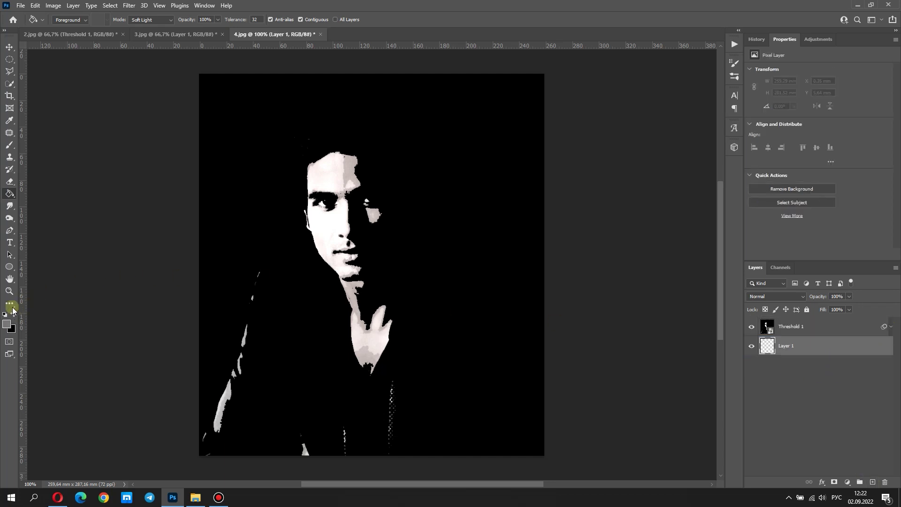
pyautogui.click(228, 313)
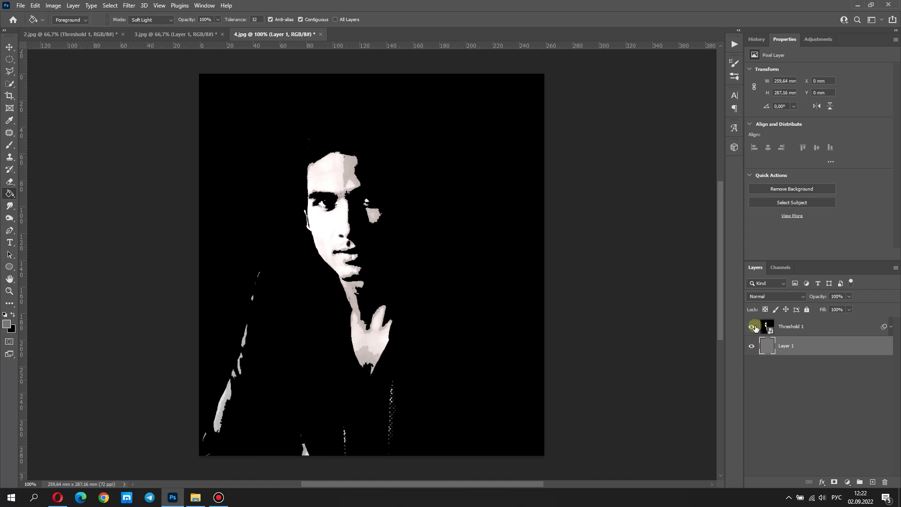
pyautogui.click(751, 326)
# On another new layer, fill an elliptical selection with white
pyautogui.click(872, 481)
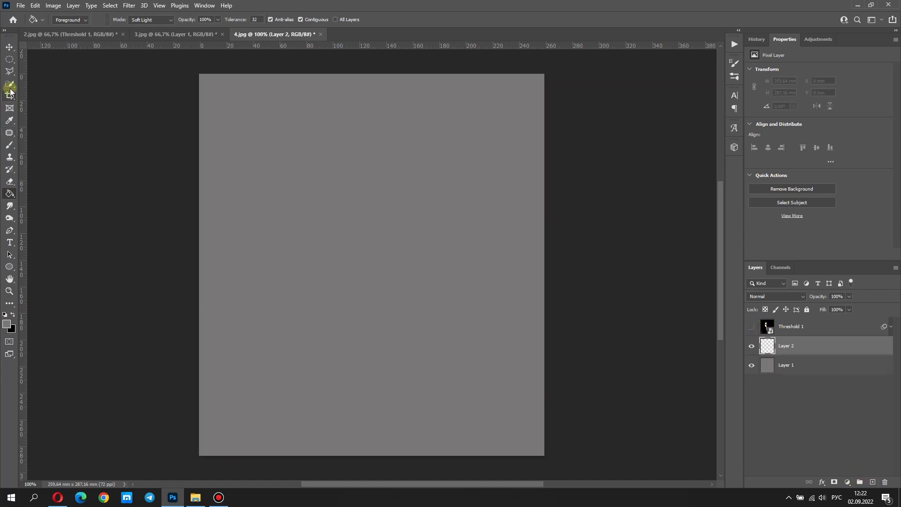
pyautogui.press('m')
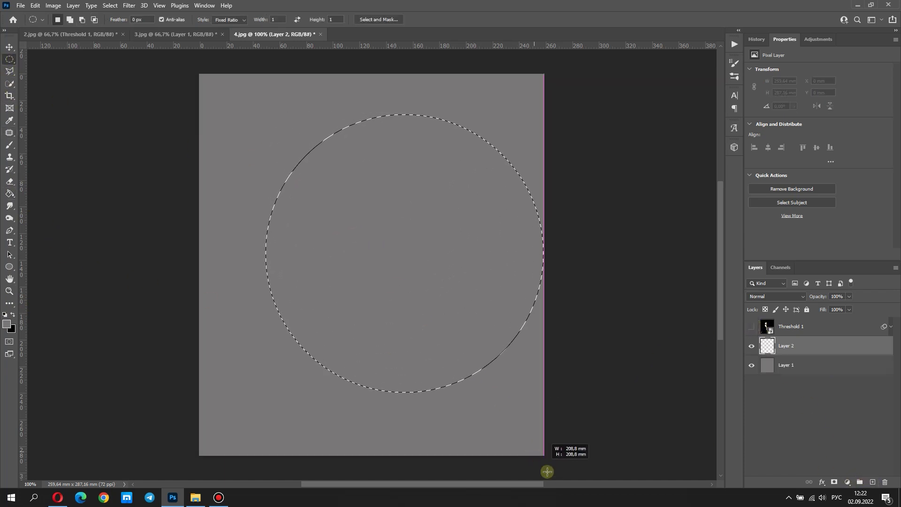
pyautogui.moveTo(266, 114); pyautogui.dragTo(558, 480)
pyautogui.click(5, 314)
pyautogui.click(13, 315)
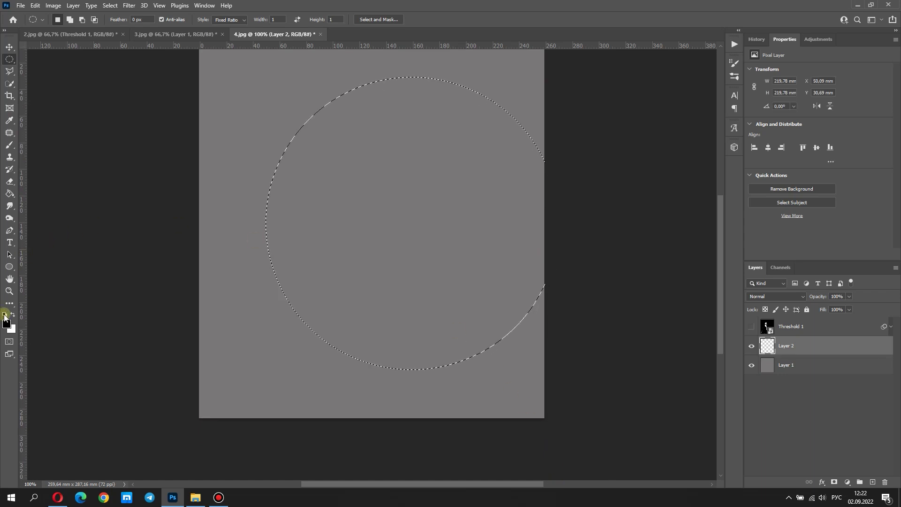
pyautogui.click(10, 193)
pyautogui.click(270, 187)
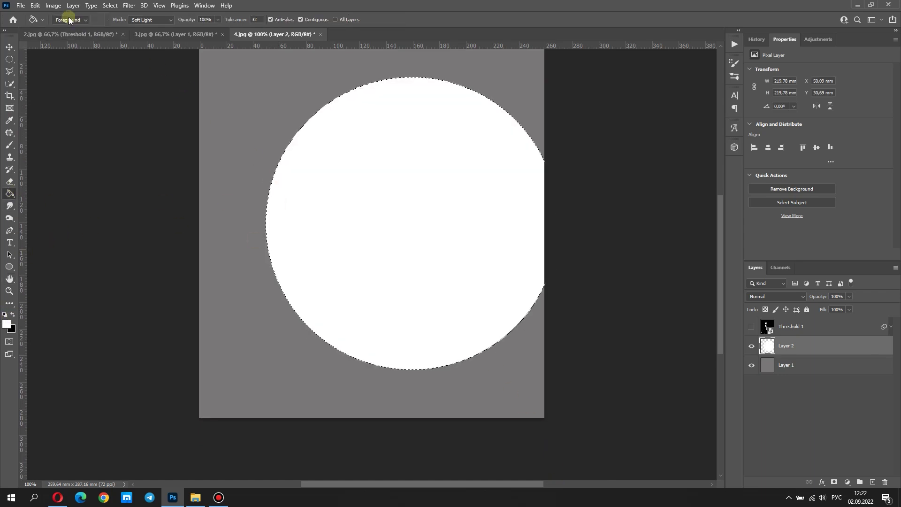
# Centre the white circle horizontally and vertically, then delete the circle layer
pyautogui.click(6, 49)
pyautogui.click(110, 5)
pyautogui.click(214, 19)
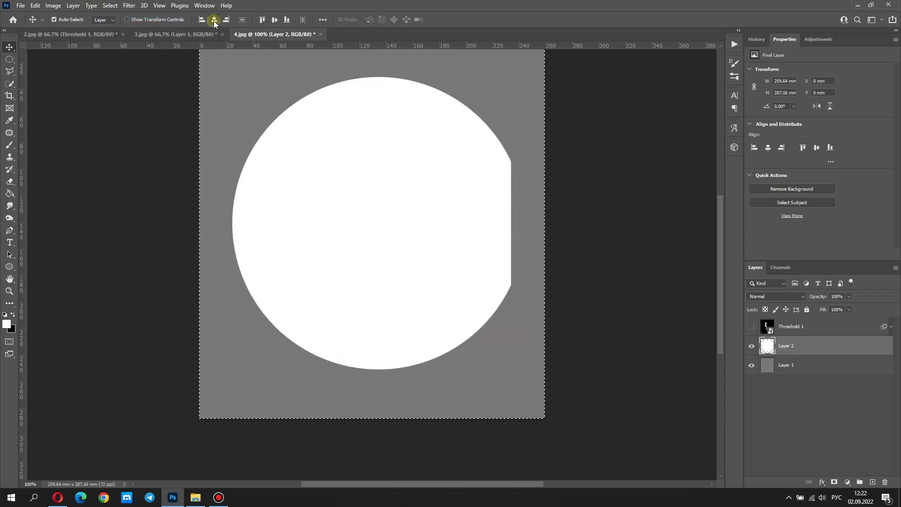
pyautogui.scroll(2, 228, 221)
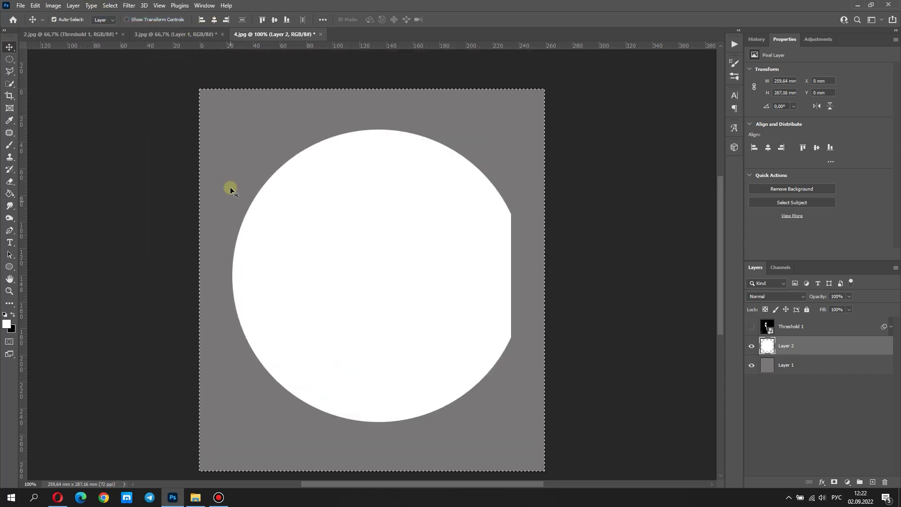
pyautogui.click(275, 19)
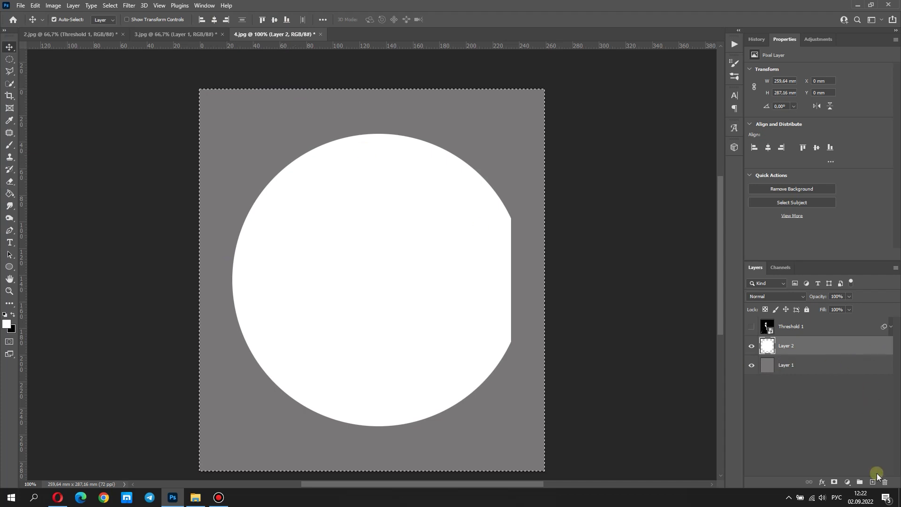
pyautogui.click(884, 482)
pyautogui.click(420, 184)
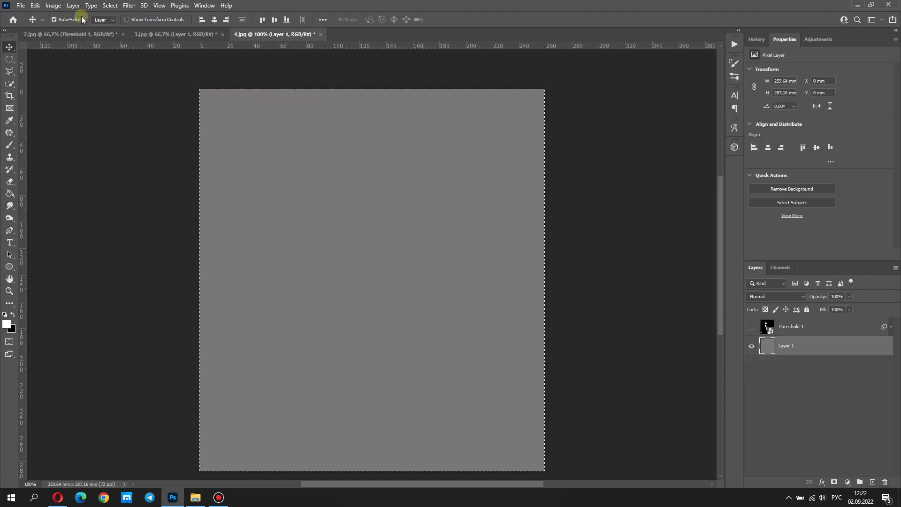
# Deselect, draw a new elliptical selection, and fill it with light grey
pyautogui.click(110, 5)
pyautogui.click(115, 26)
pyautogui.click(9, 59)
pyautogui.moveTo(242, 120); pyautogui.dragTo(495, 411)
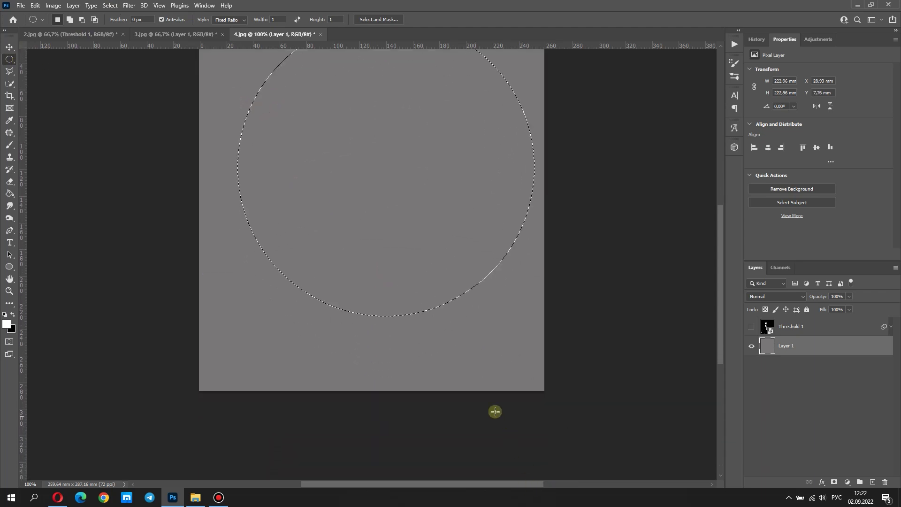
pyautogui.click(10, 193)
pyautogui.click(283, 192)
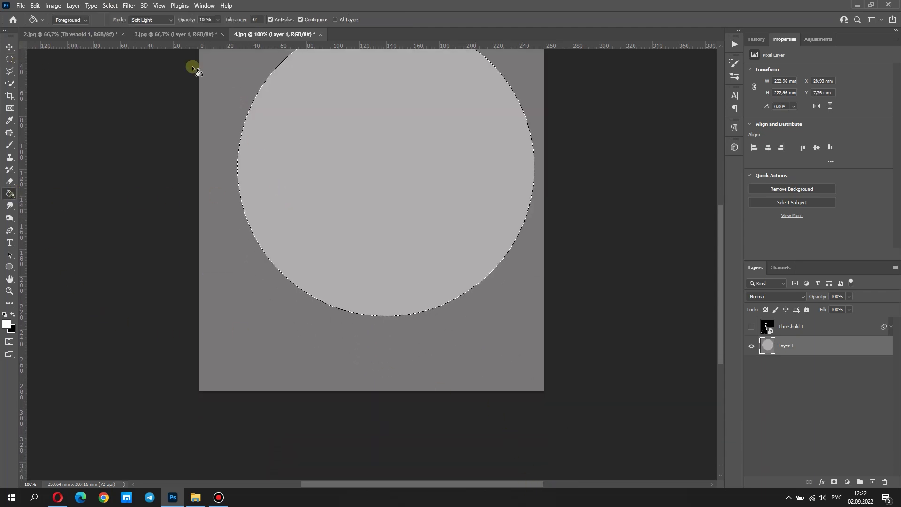
# Attempt alignment, then deselect and step back in History before the grey fill
pyautogui.click(110, 5)
pyautogui.click(10, 46)
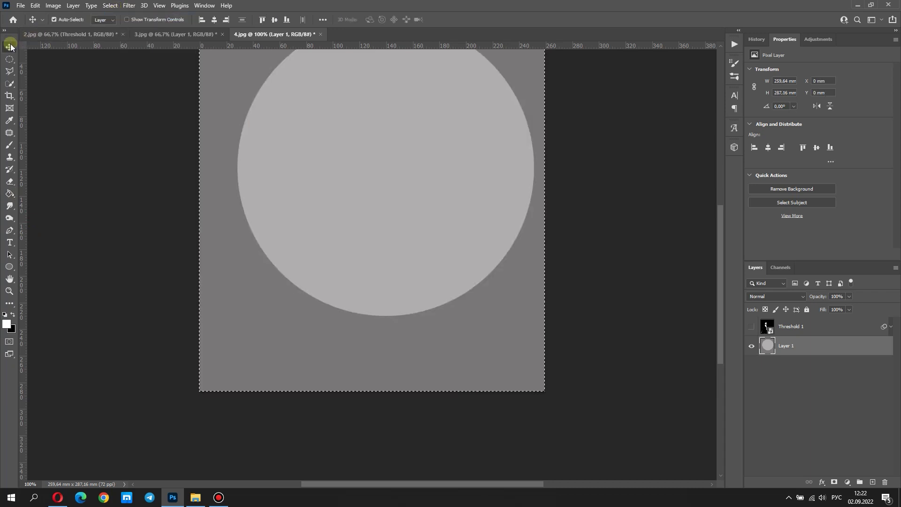
pyautogui.scroll(2, 317, 220)
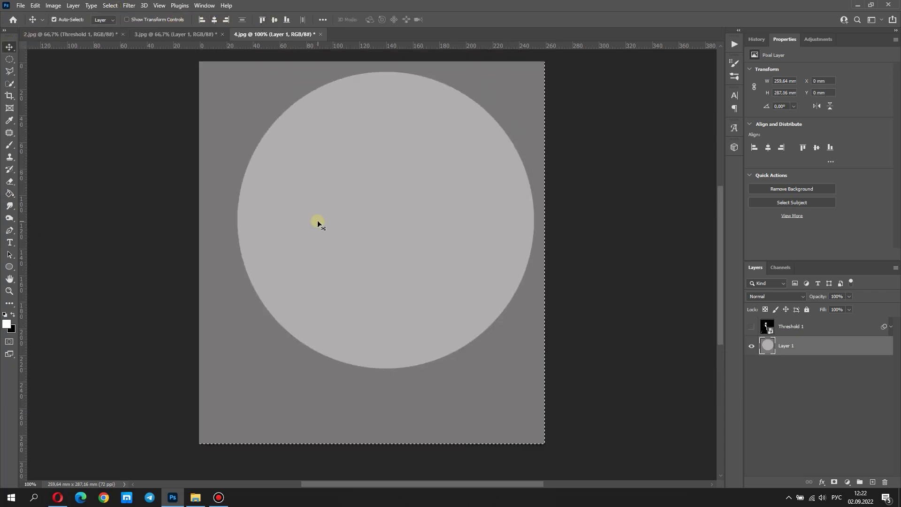
pyautogui.scroll(1, 318, 220)
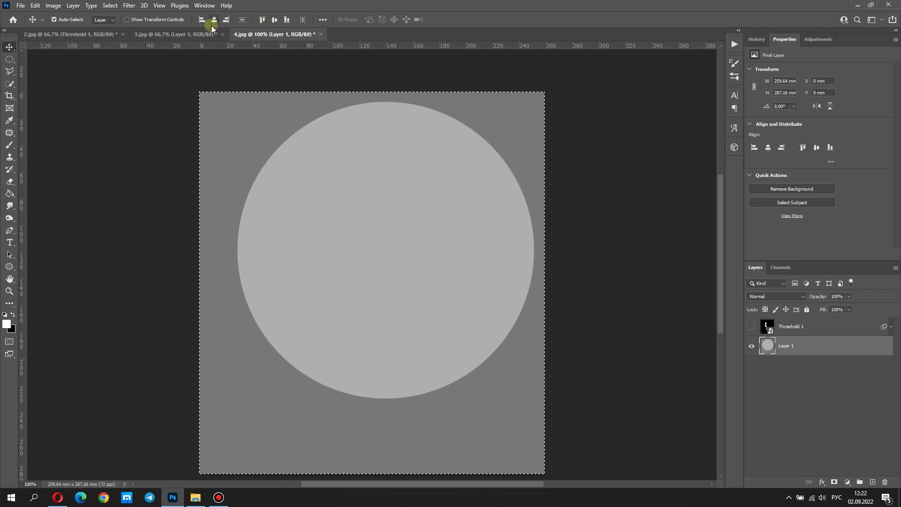
pyautogui.click(110, 5)
pyautogui.click(118, 23)
pyautogui.click(755, 39)
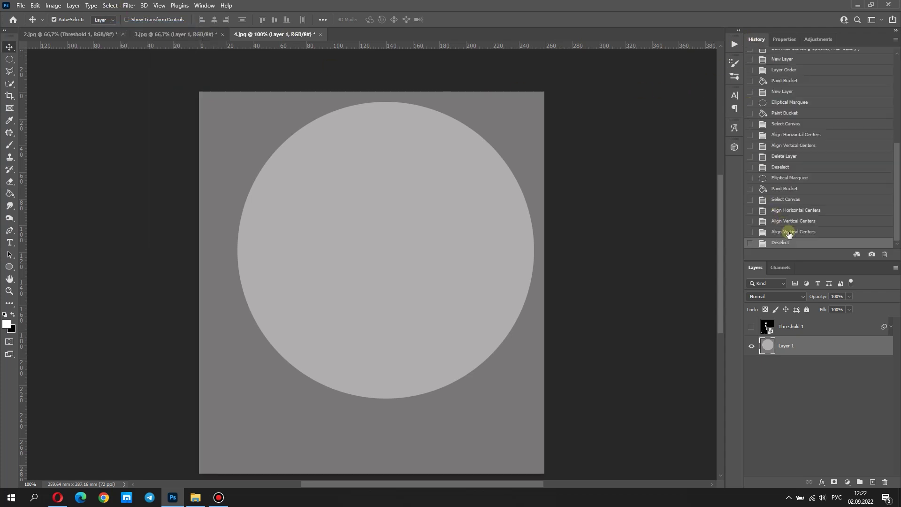
pyautogui.click(791, 200)
pyautogui.click(787, 189)
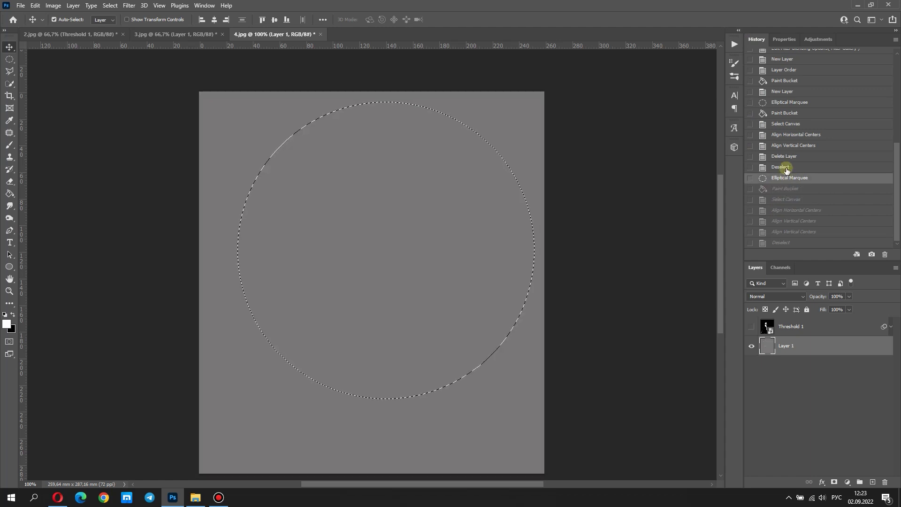
# Return to the pre-circle history state and fill a new elliptical selection white on a new layer
pyautogui.click(782, 167)
pyautogui.click(872, 482)
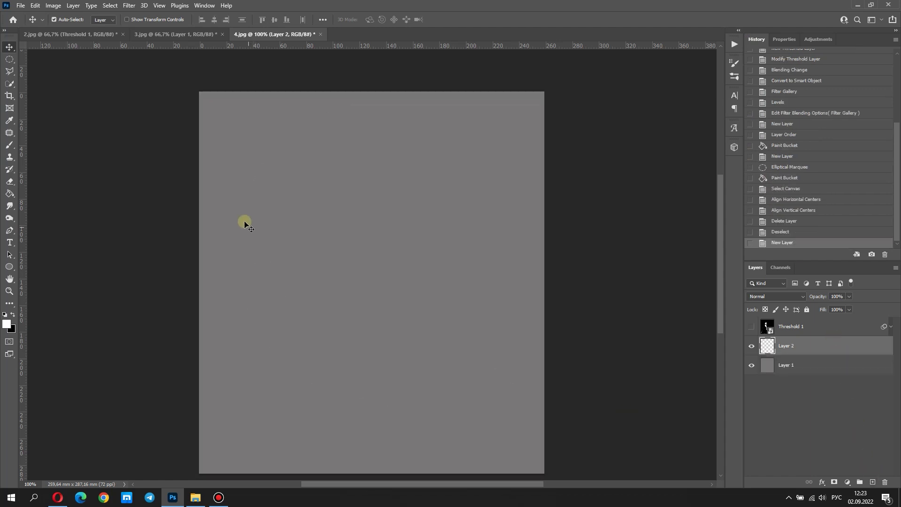
pyautogui.click(10, 61)
pyautogui.moveTo(232, 112); pyautogui.dragTo(522, 481)
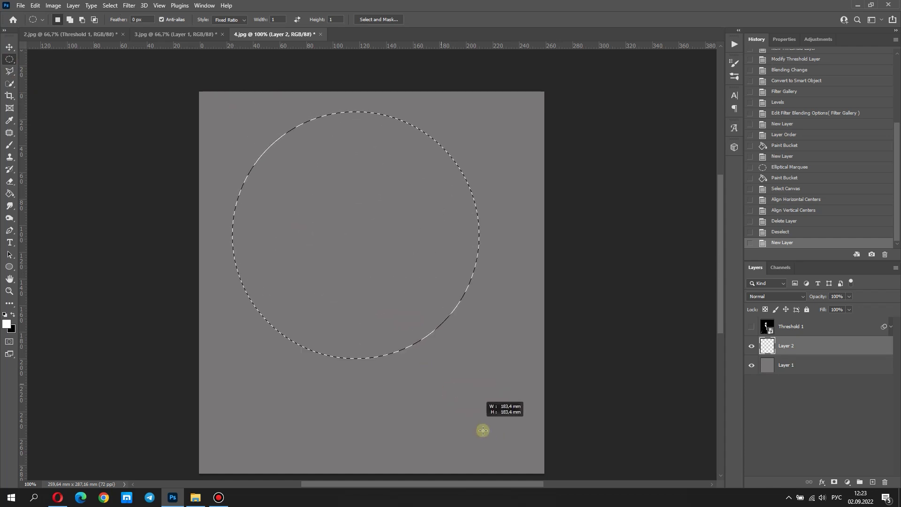
pyautogui.click(9, 193)
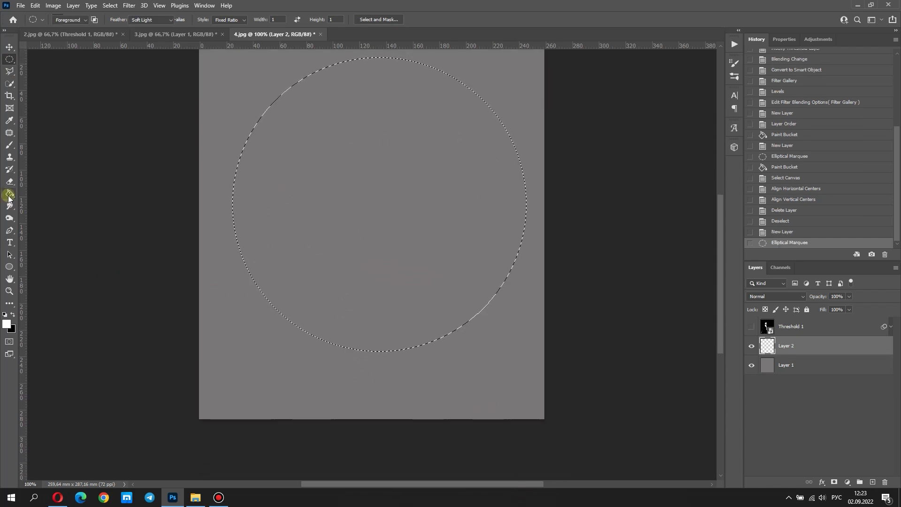
pyautogui.click(298, 237)
# Centre the circle on the whole canvas, deselect, and show Threshold 1 again
pyautogui.click(110, 6)
pyautogui.click(9, 47)
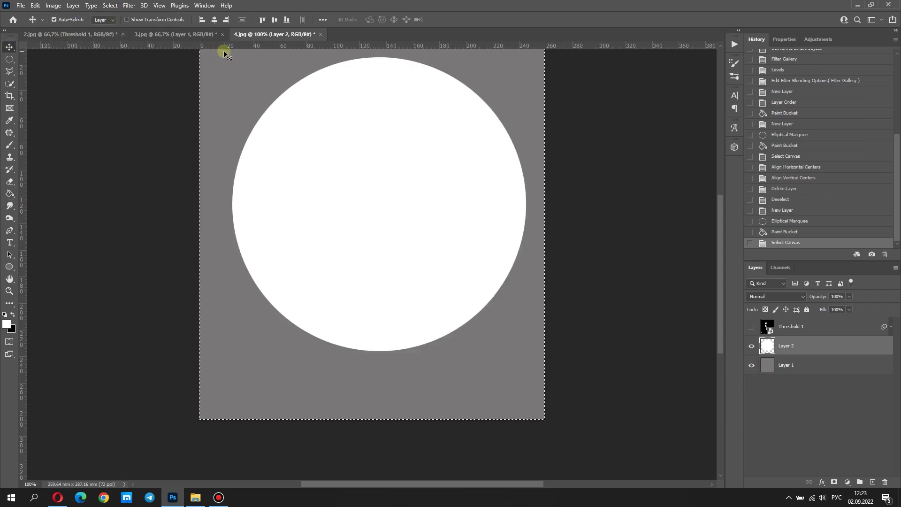
pyautogui.click(214, 19)
pyautogui.click(273, 19)
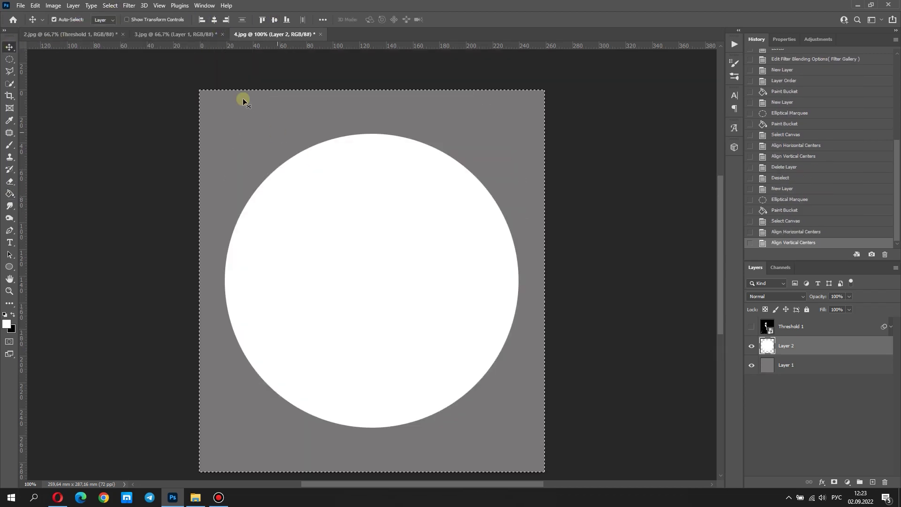
pyautogui.click(111, 6)
pyautogui.click(113, 27)
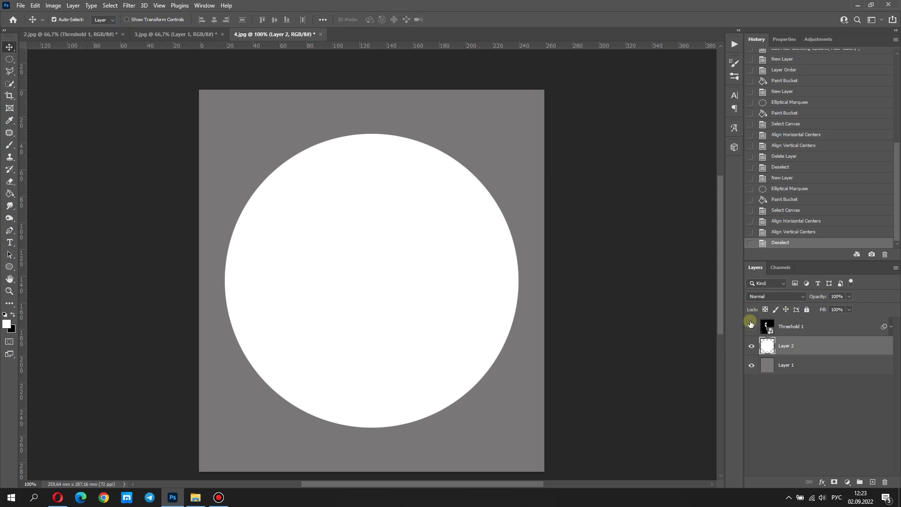
pyautogui.click(750, 326)
# Clip Threshold 1 to the circle, then scale it to about 106% and reposition it inside
pyautogui.rightClick(800, 330)
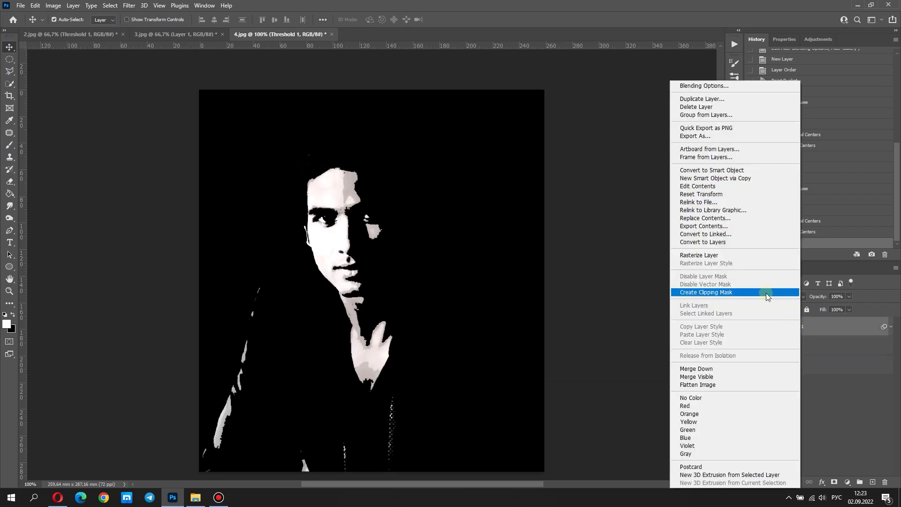
pyautogui.click(765, 293)
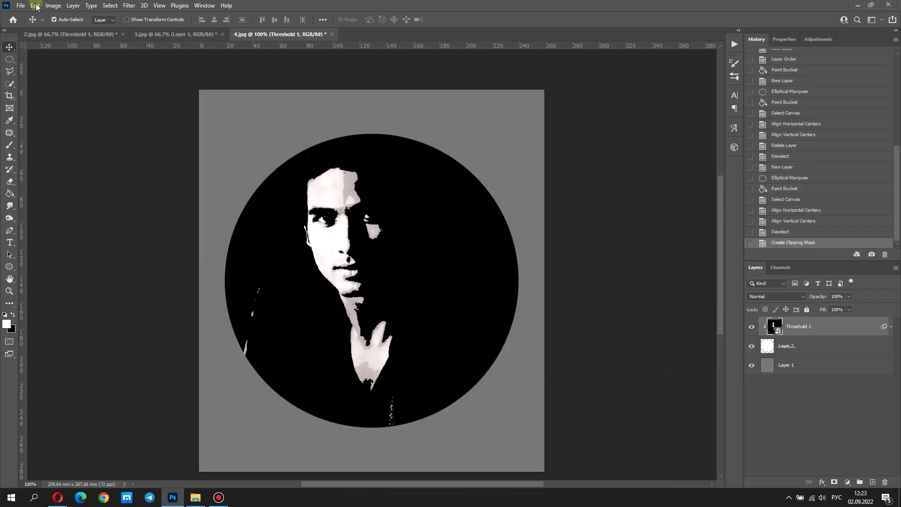
pyautogui.click(36, 7)
pyautogui.click(70, 201)
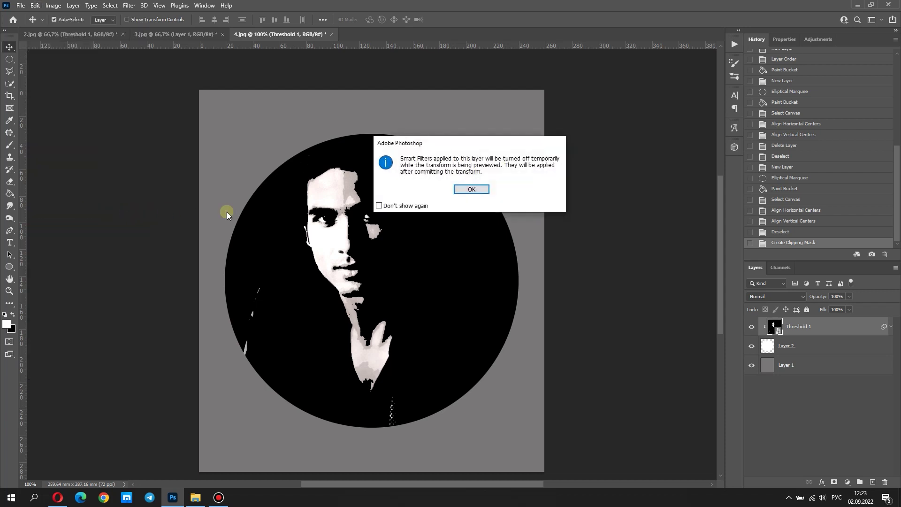
pyautogui.click(460, 194)
pyautogui.moveTo(387, 212); pyautogui.dragTo(413, 222)
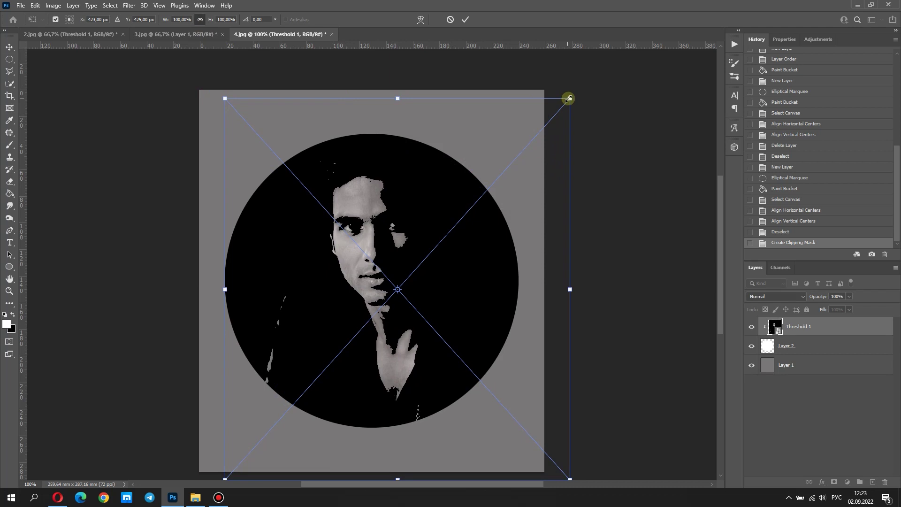
pyautogui.moveTo(568, 99); pyautogui.dragTo(589, 76)
pyautogui.moveTo(566, 140); pyautogui.dragTo(545, 156)
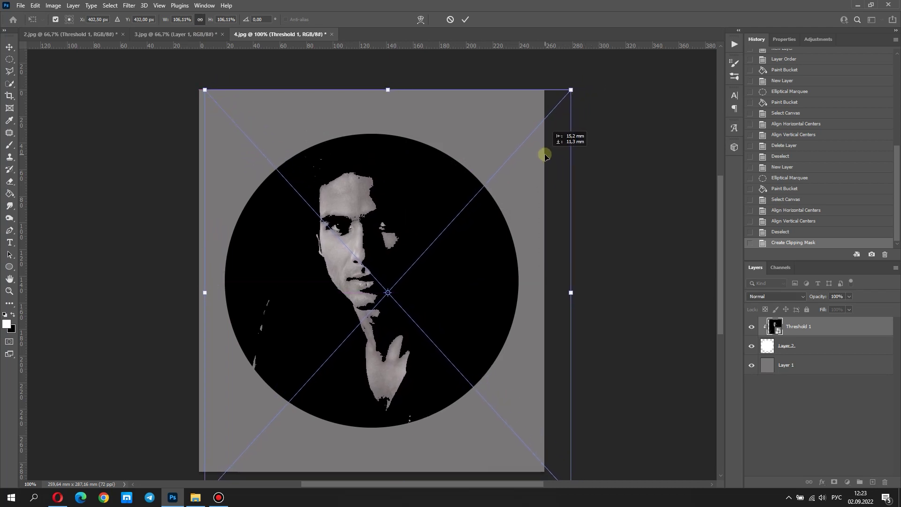
pyautogui.click(465, 20)
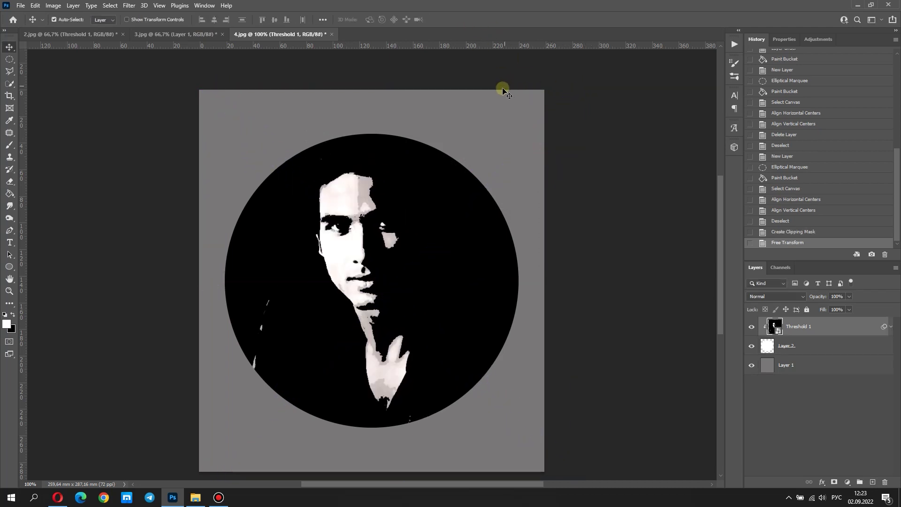
# Give the circle layer white Outer Glow and Inner Glow styles
pyautogui.doubleClick(843, 329)
pyautogui.click(851, 81)
pyautogui.doubleClick(826, 350)
pyautogui.click(582, 212)
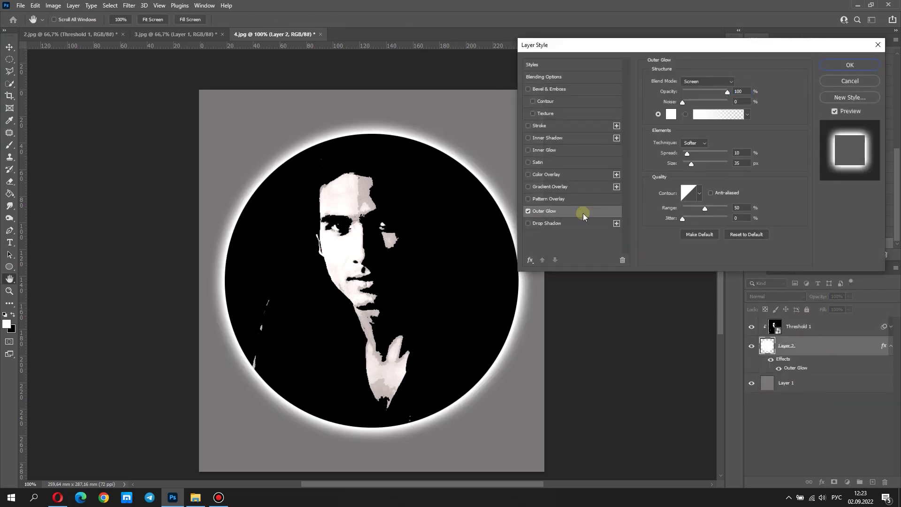
pyautogui.click(560, 150)
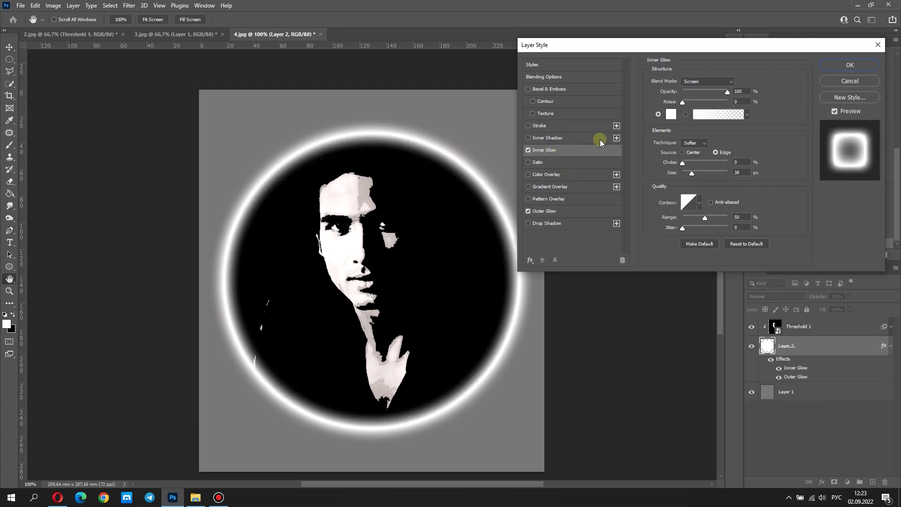
pyautogui.click(834, 72)
# Add a noisy Pattern Overlay style to the grey background Layer 1
pyautogui.doubleClick(818, 392)
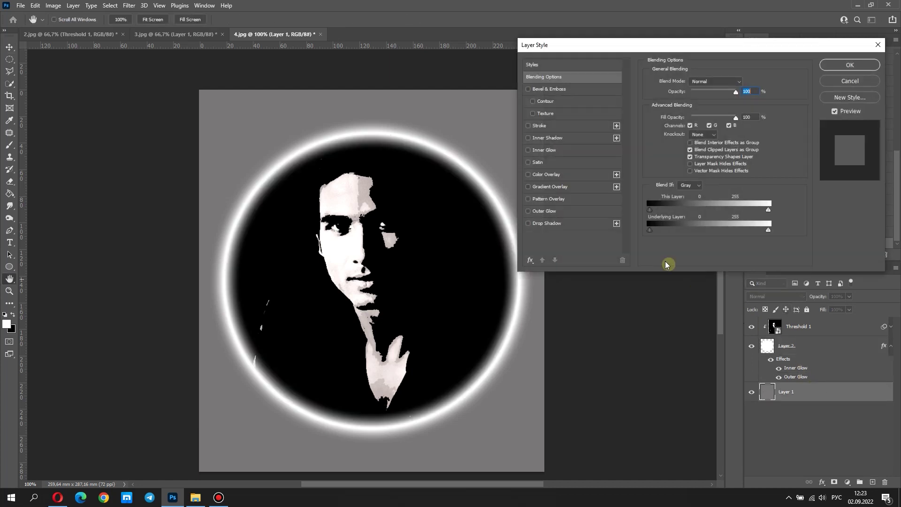
pyautogui.click(571, 200)
pyautogui.click(851, 66)
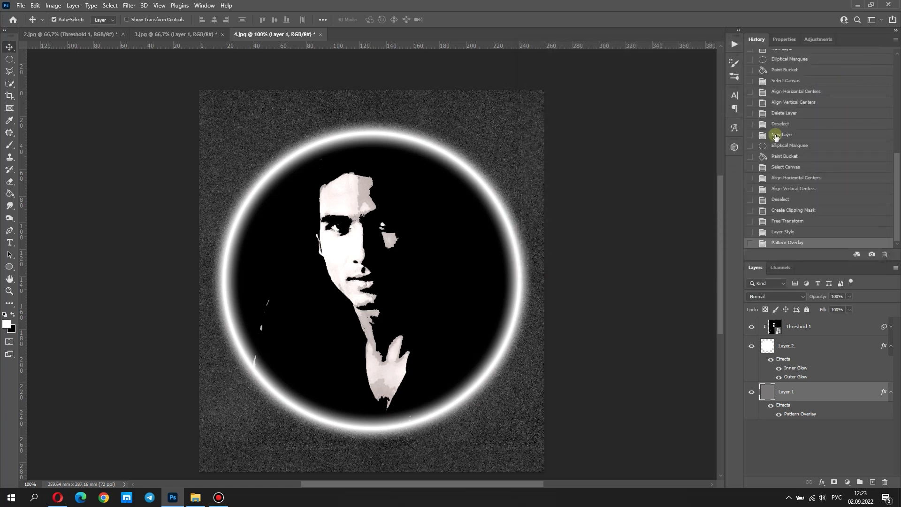
# Save the image in JPEG format as '6' instead of replacing 4.jpg
pyautogui.click(20, 6)
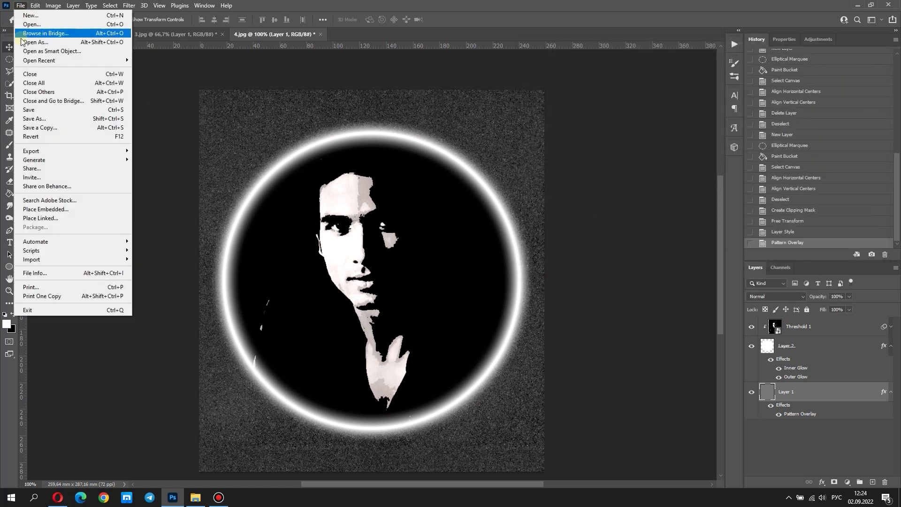
pyautogui.click(36, 110)
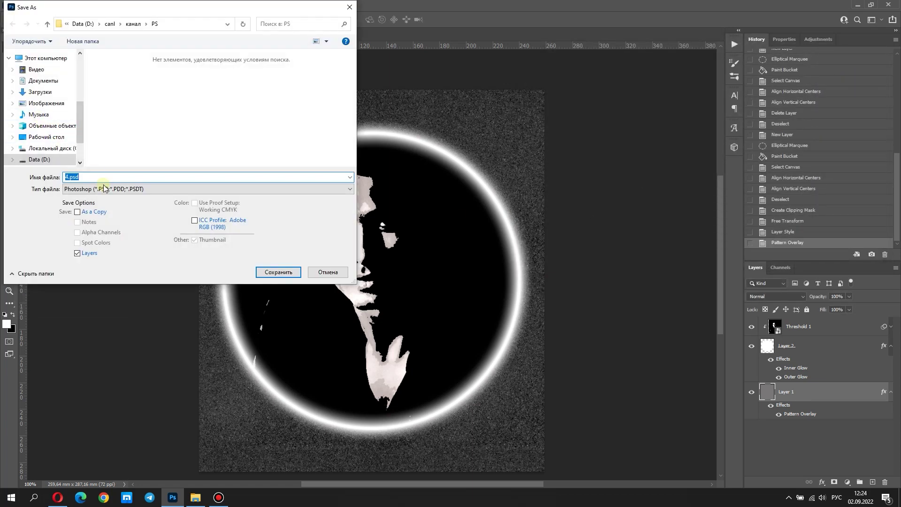
pyautogui.click(104, 188)
pyautogui.click(178, 264)
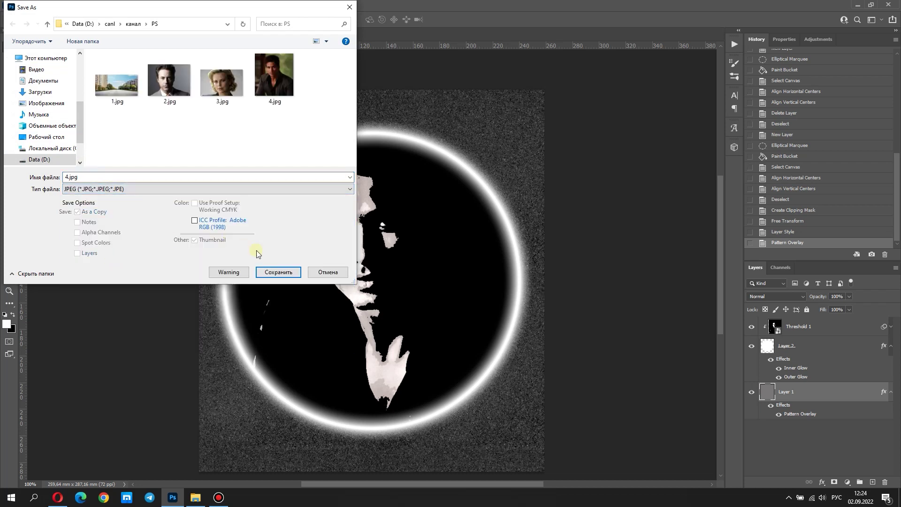
pyautogui.click(278, 272)
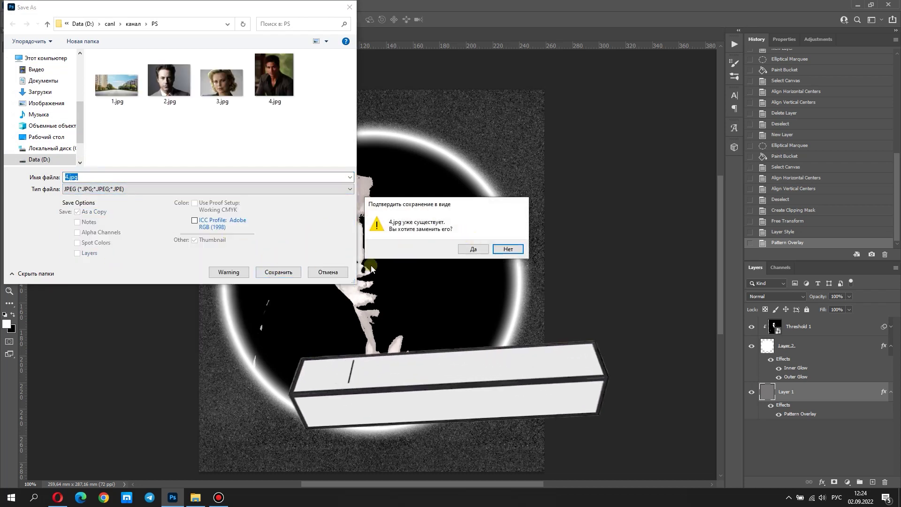
pyautogui.click(507, 249)
pyautogui.write('6')
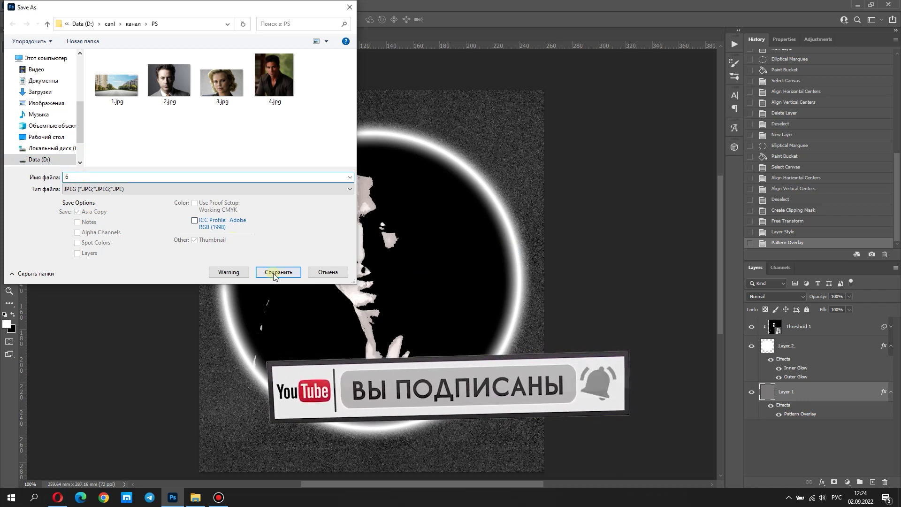